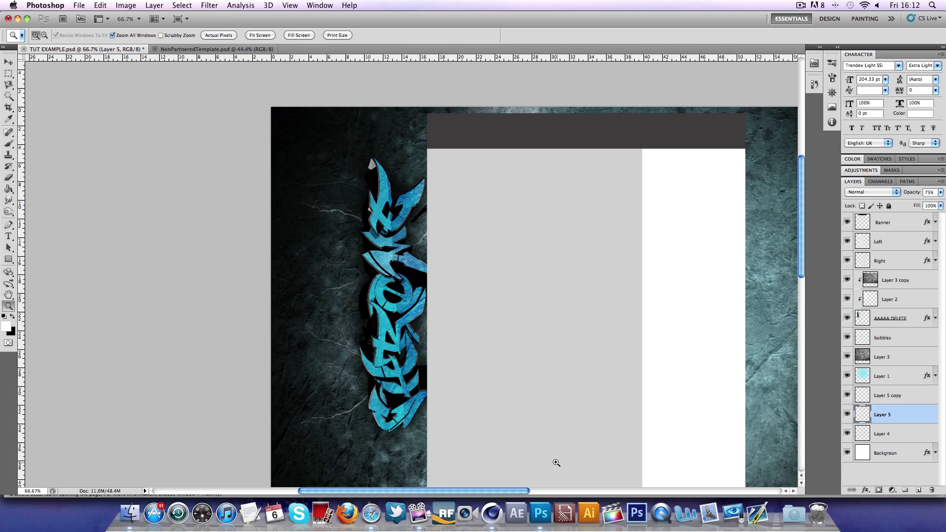
# Bring up the Facebook post of the blue CHROME graffiti render in Safari.
pyautogui.click(377, 521)
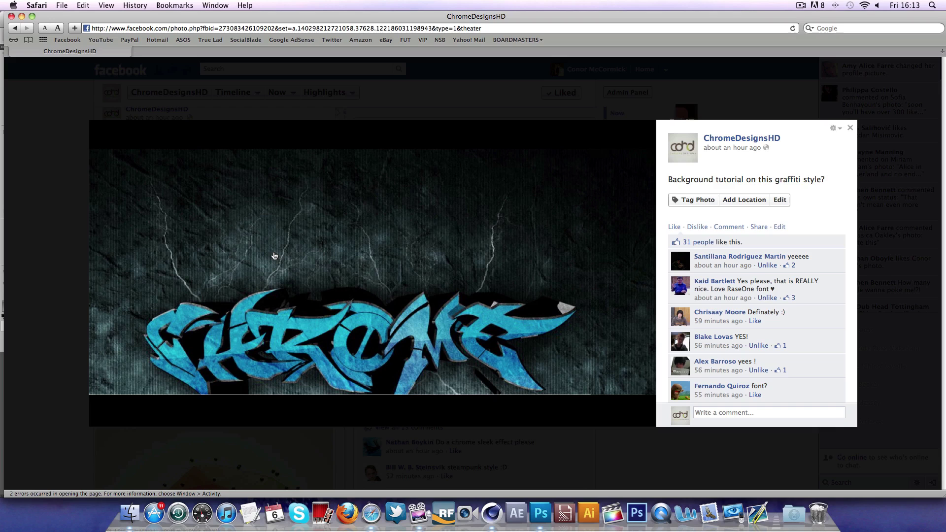
# Add a MoText object to the scene and type CHROME as its text.
pyautogui.click(493, 518)
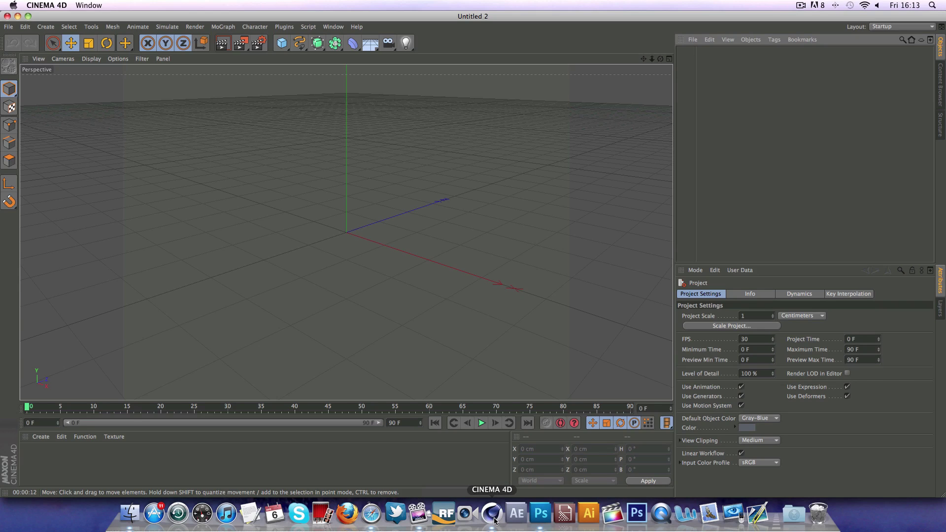
pyautogui.scroll(-3, 414, 214)
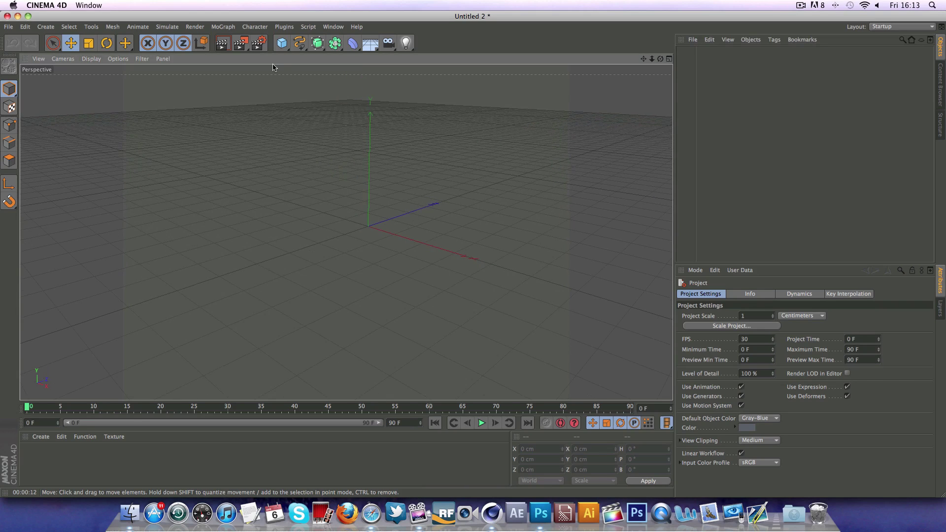
pyautogui.click(223, 27)
pyautogui.click(232, 145)
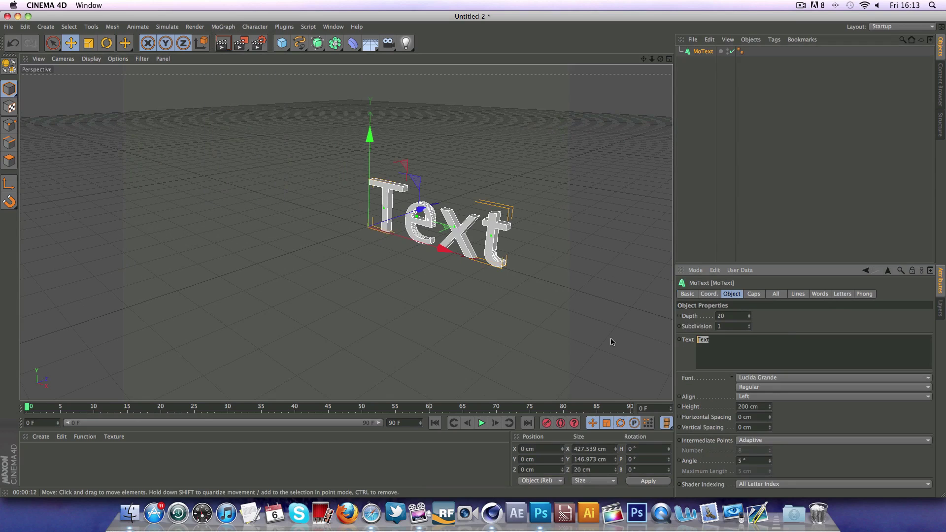
pyautogui.write('CHROME')
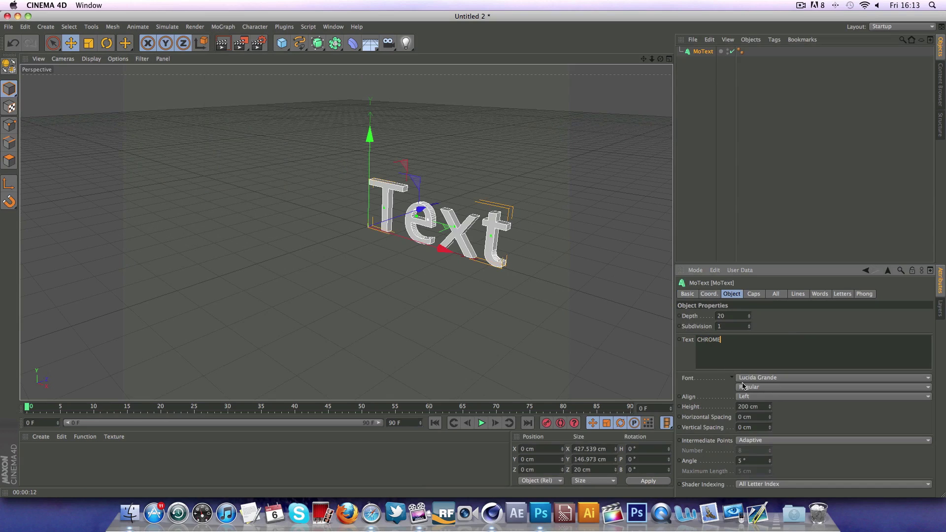
# Set the CHROME text font to RaseOne and reframe the view around it.
pyautogui.click(747, 379)
pyautogui.scroll(-10, 785, 353)
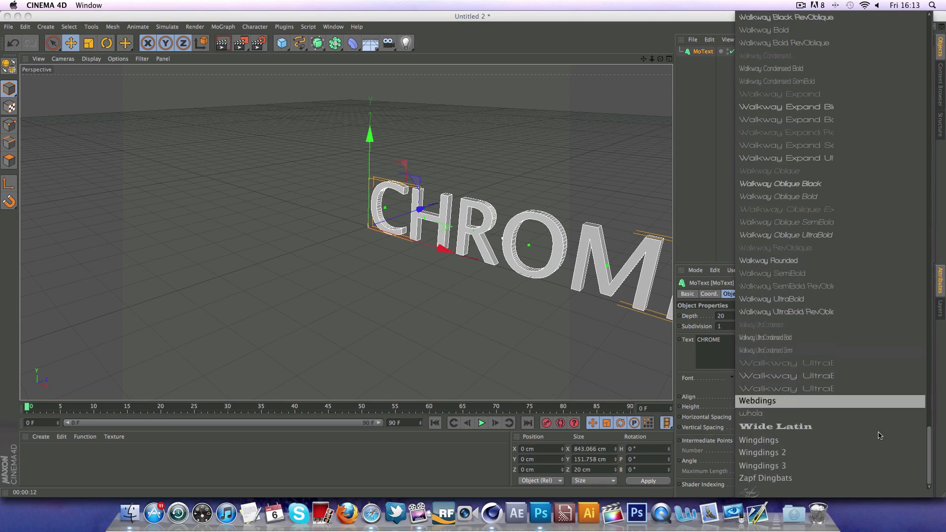
pyautogui.moveTo(930, 442); pyautogui.dragTo(926, 370)
pyautogui.click(768, 97)
pyautogui.moveTo(660, 59); pyautogui.dragTo(620, 63)
pyautogui.click(793, 129)
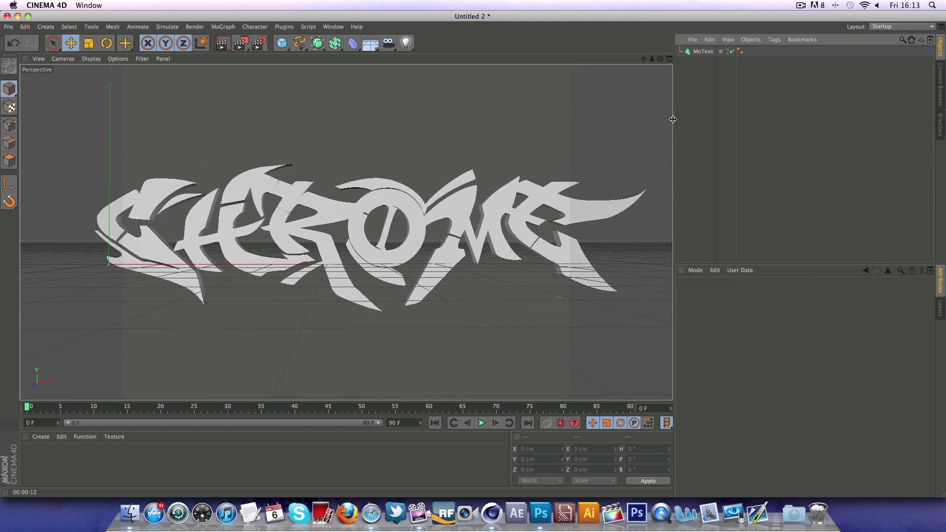
pyautogui.moveTo(640, 59); pyautogui.dragTo(641, 59)
# Change the render output resolution from 800 × 600 to 1280 × 720 pixels.
pyautogui.click(195, 27)
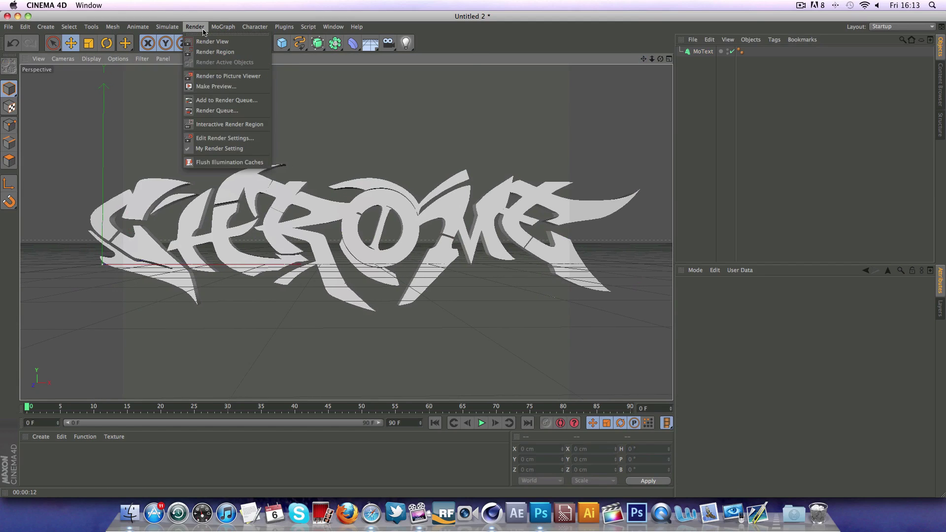
pyautogui.click(217, 110)
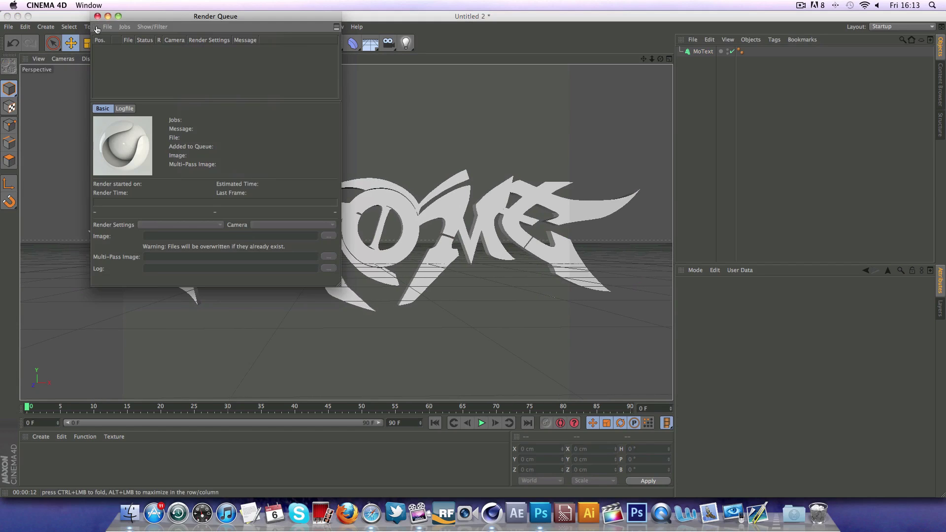
pyautogui.click(97, 28)
pyautogui.click(194, 26)
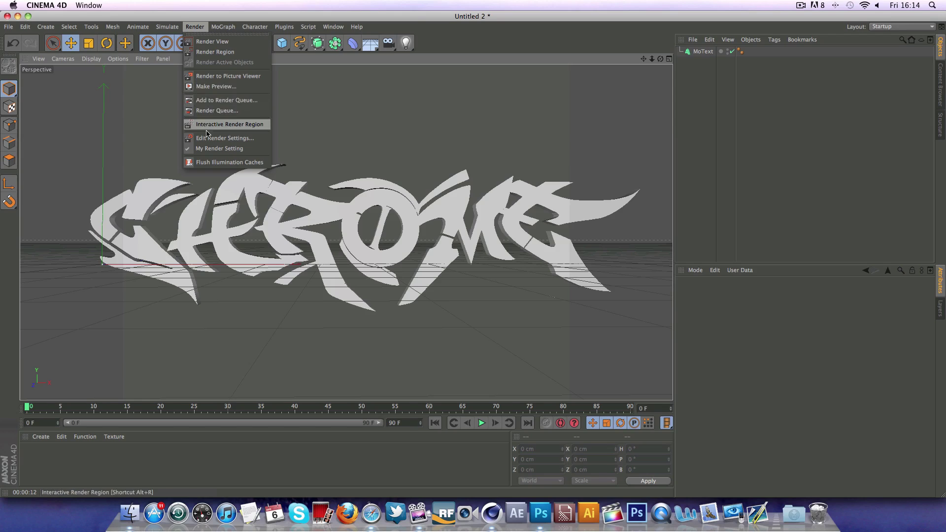
pyautogui.click(219, 137)
pyautogui.click(149, 59)
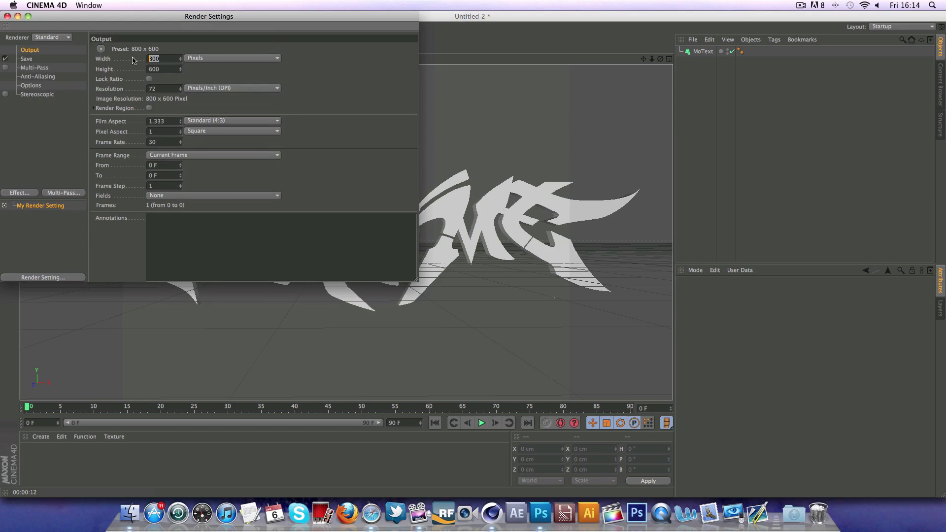
pyautogui.write('1280')
pyautogui.press('Tab')
pyautogui.write('720')
pyautogui.press('Return')
pyautogui.click(7, 16)
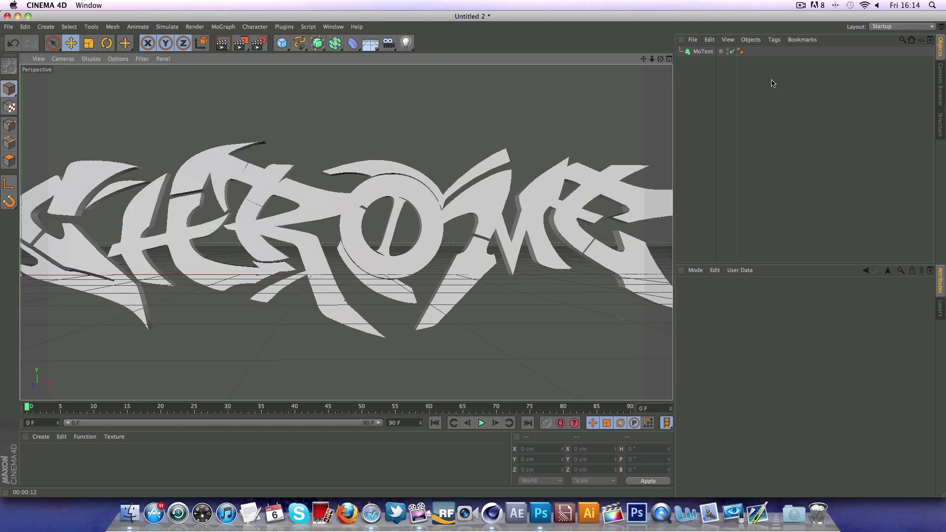
pyautogui.moveTo(653, 59); pyautogui.dragTo(644, 60)
pyautogui.moveTo(347, 232)
pyautogui.keyDown('alt'); pyautogui.mouseDown()
pyautogui.moveTo(336, 232)
pyautogui.moveTo(346, 232)
pyautogui.mouseUp(); pyautogui.keyUp('alt')
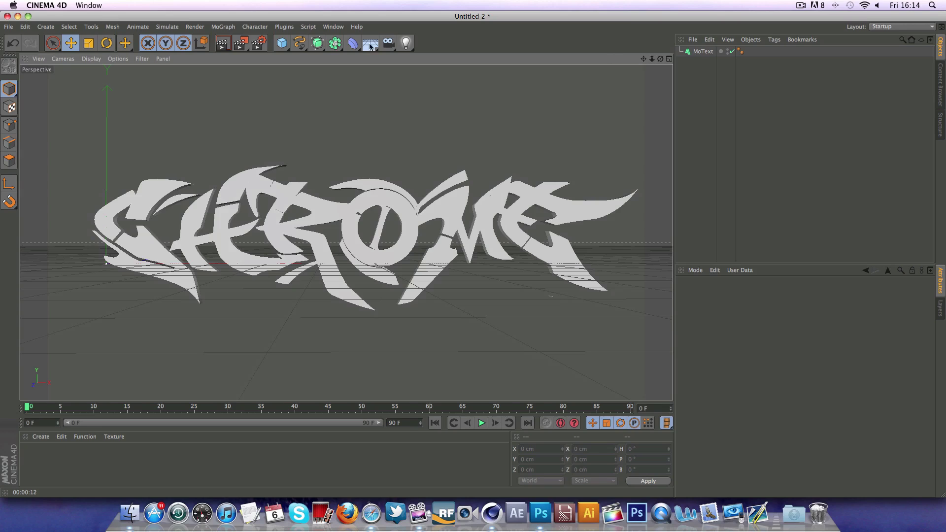
# Add a Camera object, make it the active view, and frame the text and camera.
pyautogui.moveTo(389, 43); pyautogui.dragTo(448, 52)
pyautogui.click(731, 51)
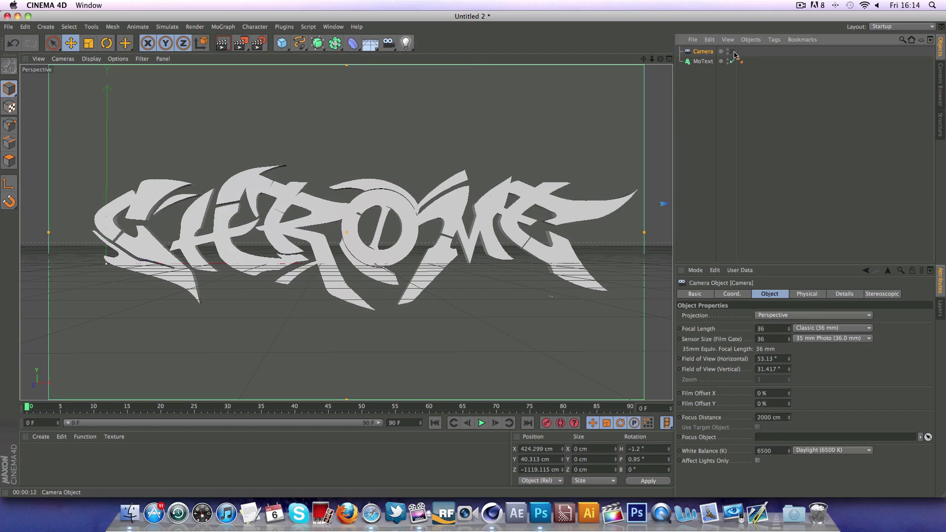
pyautogui.keyDown('alt'); pyautogui.moveTo(441, 223); pyautogui.dragTo(566, 142); pyautogui.keyUp('alt')
pyautogui.scroll(-4, 566, 140)
pyautogui.moveTo(644, 59); pyautogui.dragTo(579, 79)
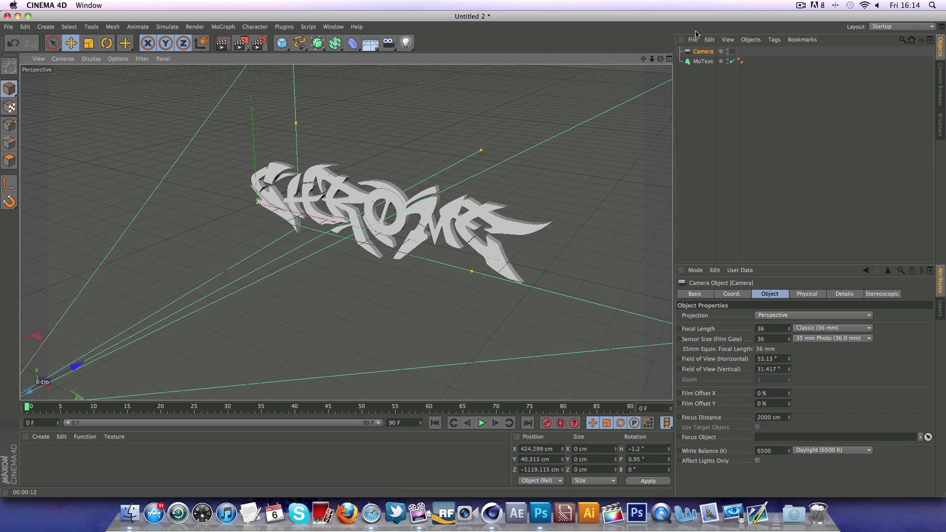
# Increase the CHROME MoText extrusion depth from 20 to 175 cm.
pyautogui.click(703, 61)
pyautogui.click(733, 315)
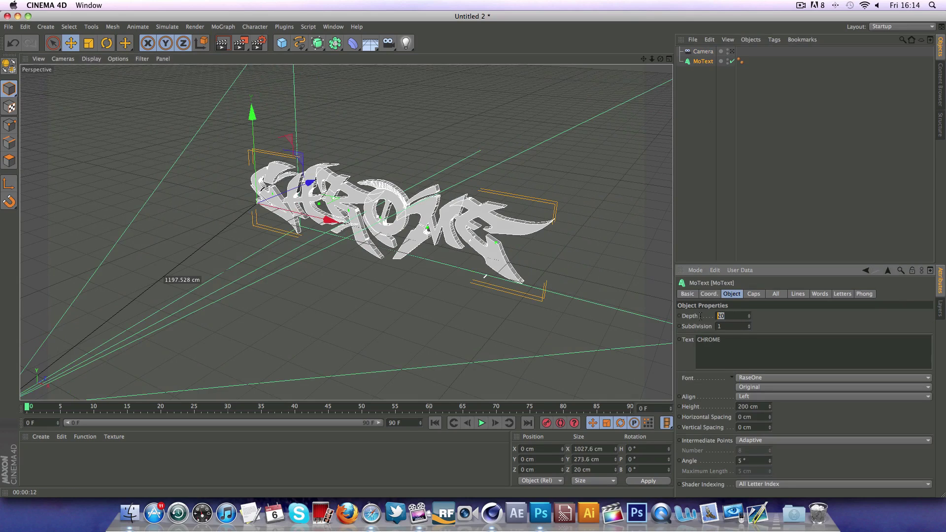
pyautogui.write('42')
pyautogui.press('Return')
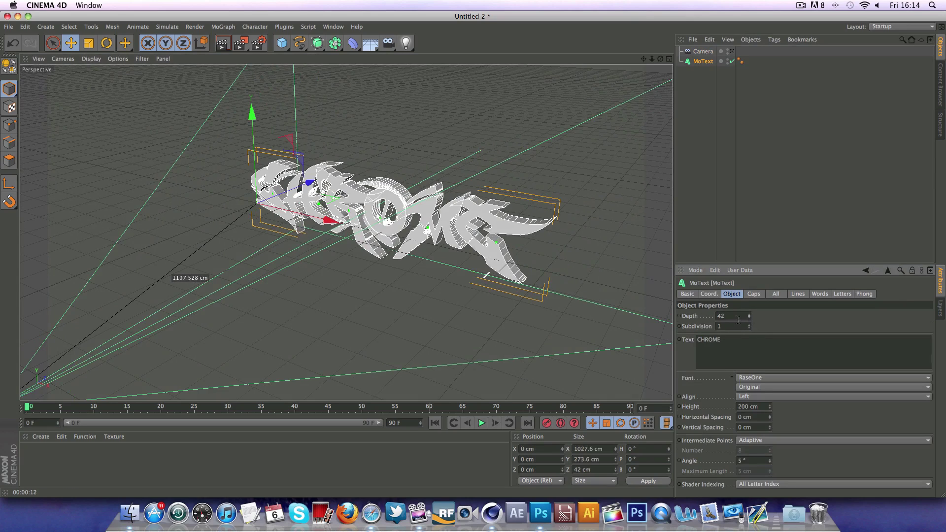
pyautogui.press('Return')
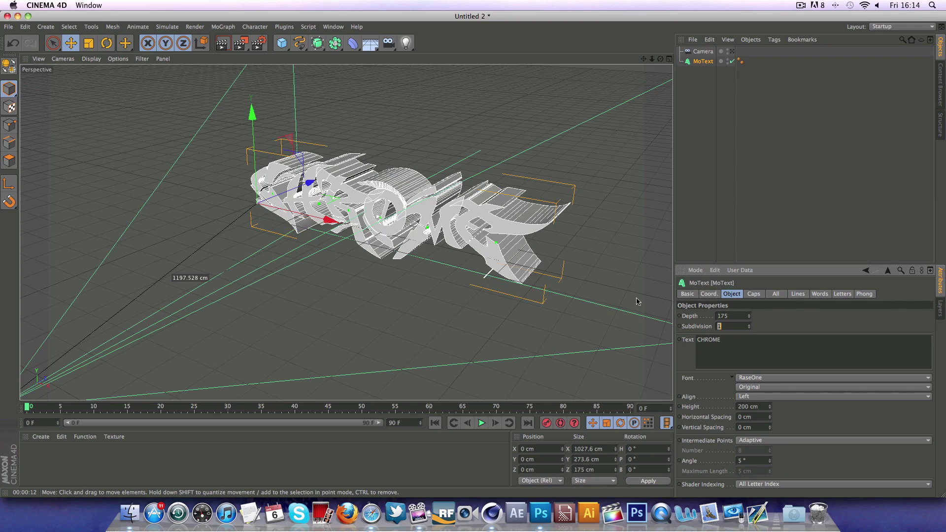
pyautogui.click(697, 233)
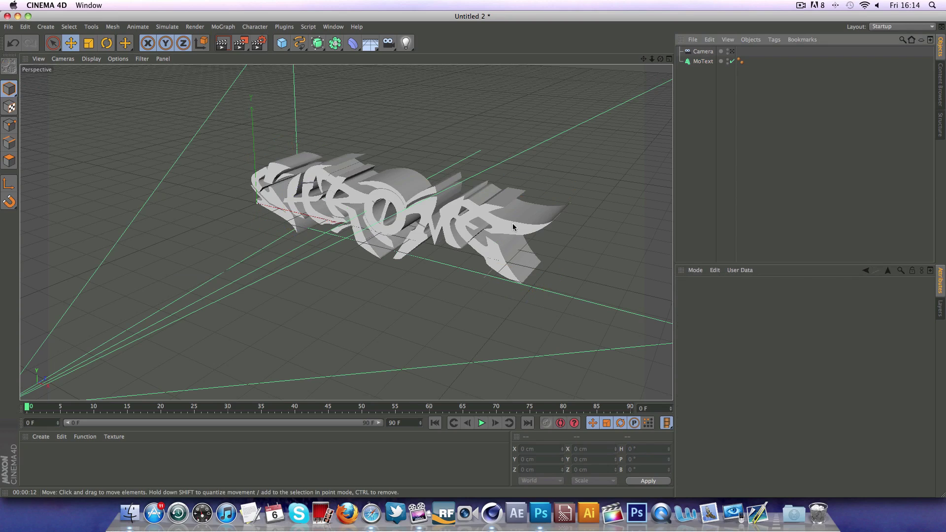
# Create a new material Mat and set its colour to near-black.
pyautogui.doubleClick(39, 463)
pyautogui.doubleClick(39, 463)
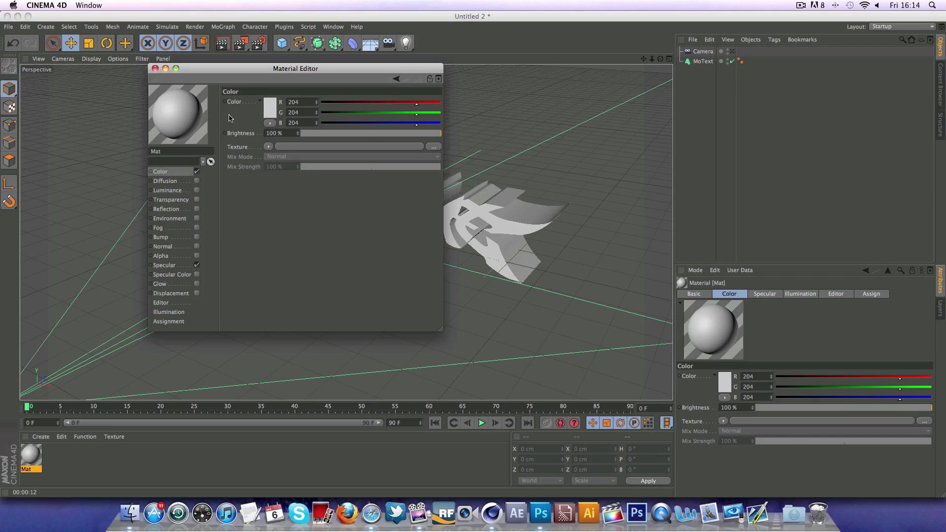
pyautogui.click(269, 112)
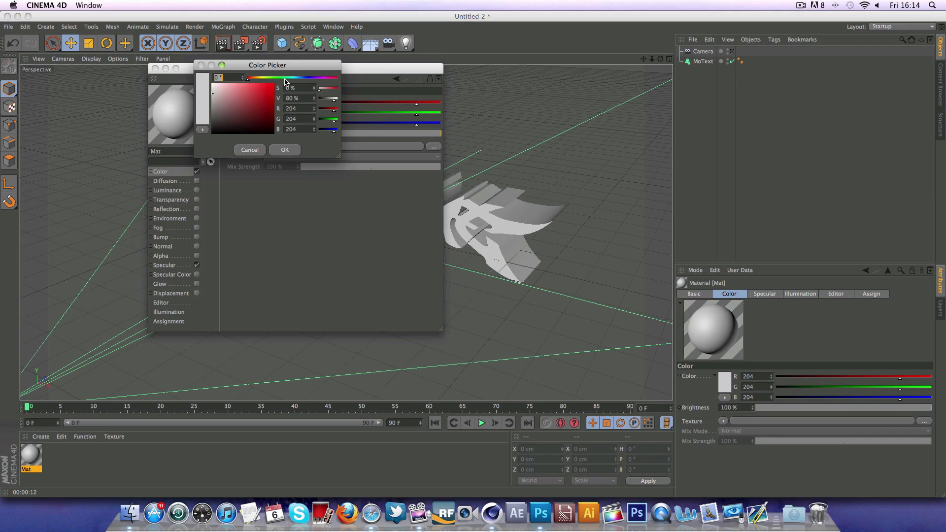
pyautogui.moveTo(244, 91); pyautogui.dragTo(208, 134)
pyautogui.click(282, 150)
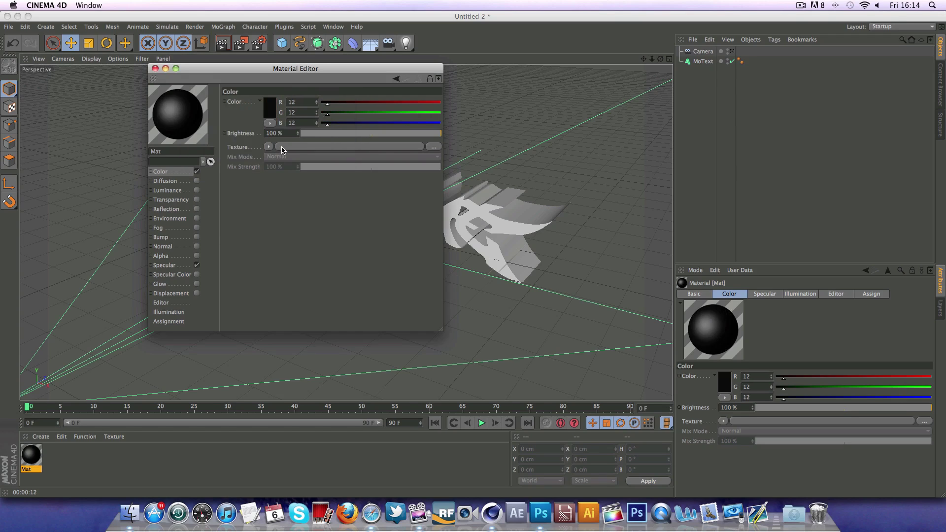
# Give Mat a 5% Fresnel reflection at 35% mix and an 8% specular width.
pyautogui.click(197, 209)
pyautogui.click(319, 133)
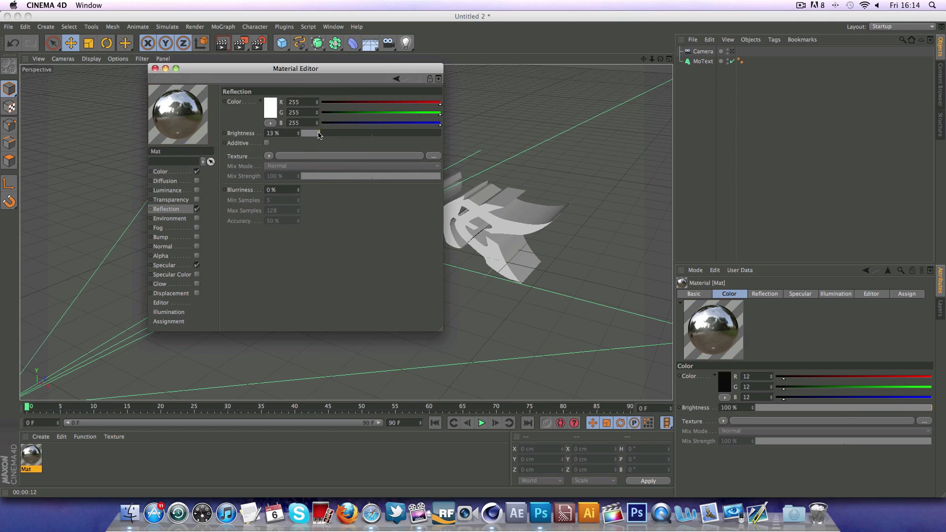
pyautogui.moveTo(319, 133); pyautogui.dragTo(308, 134)
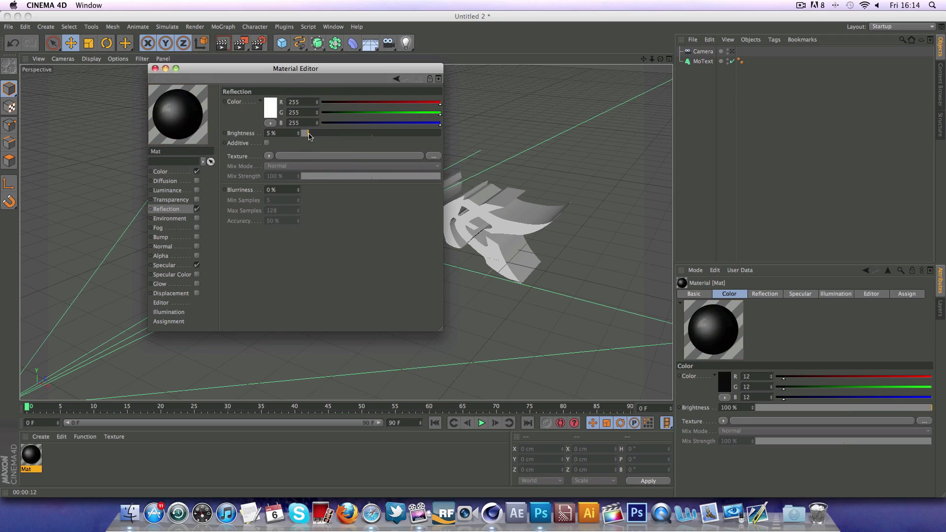
pyautogui.click(268, 157)
pyautogui.click(285, 254)
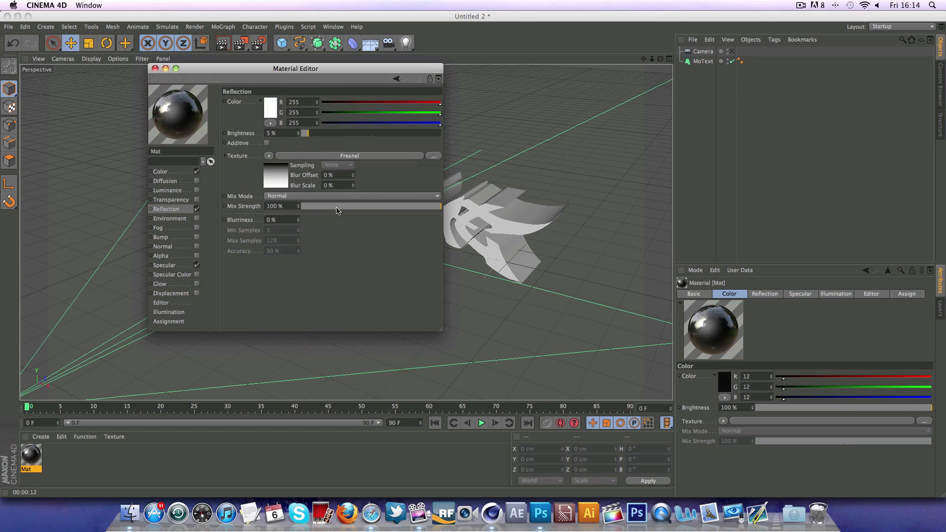
pyautogui.click(348, 207)
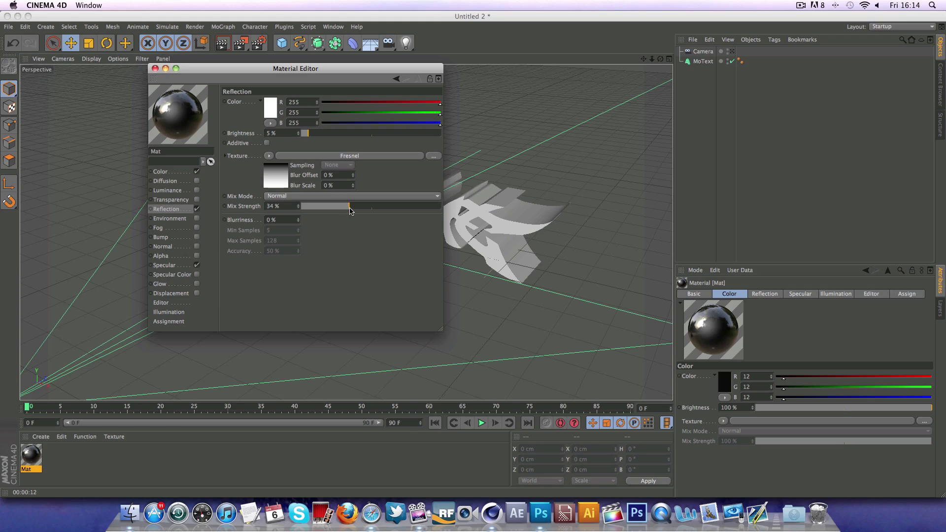
pyautogui.click(174, 265)
pyautogui.moveTo(352, 144); pyautogui.dragTo(426, 157)
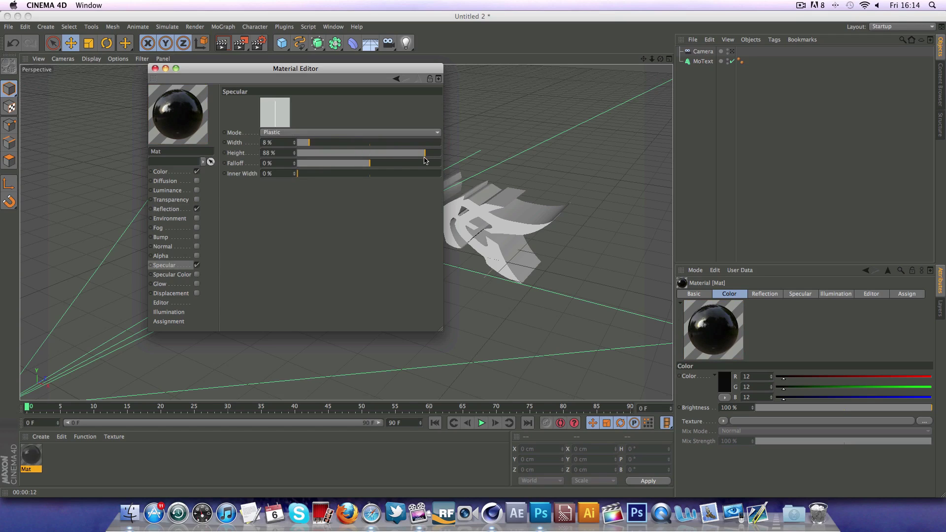
pyautogui.click(167, 69)
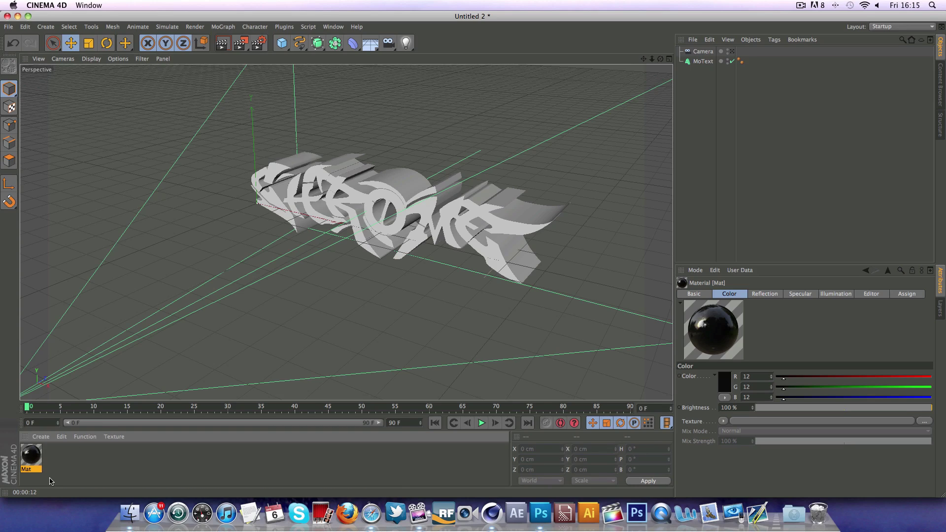
# Duplicate Mat as Mat.1 and set its colour to cyan (0/191/255).
pyautogui.keyDown('ctrl'); pyautogui.moveTo(31, 457); pyautogui.dragTo(68, 460); pyautogui.keyUp('ctrl')
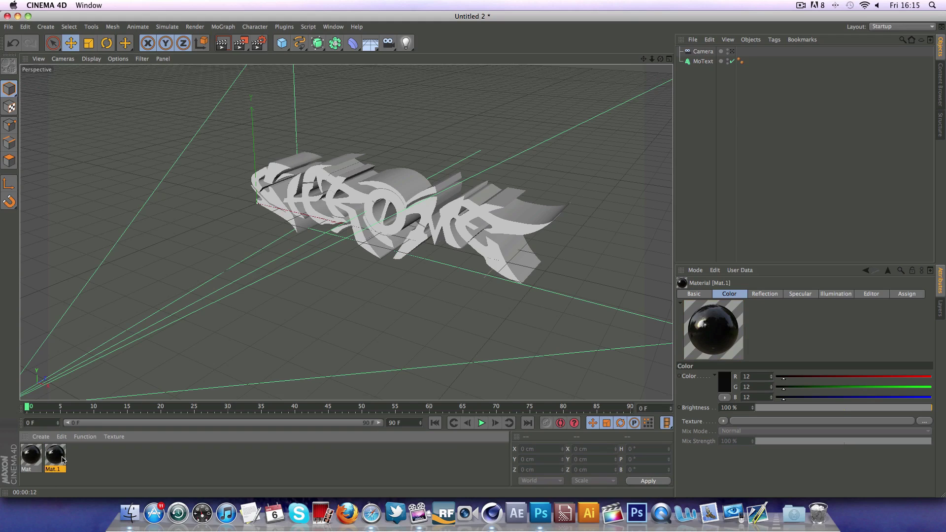
pyautogui.doubleClick(63, 460)
pyautogui.click(160, 172)
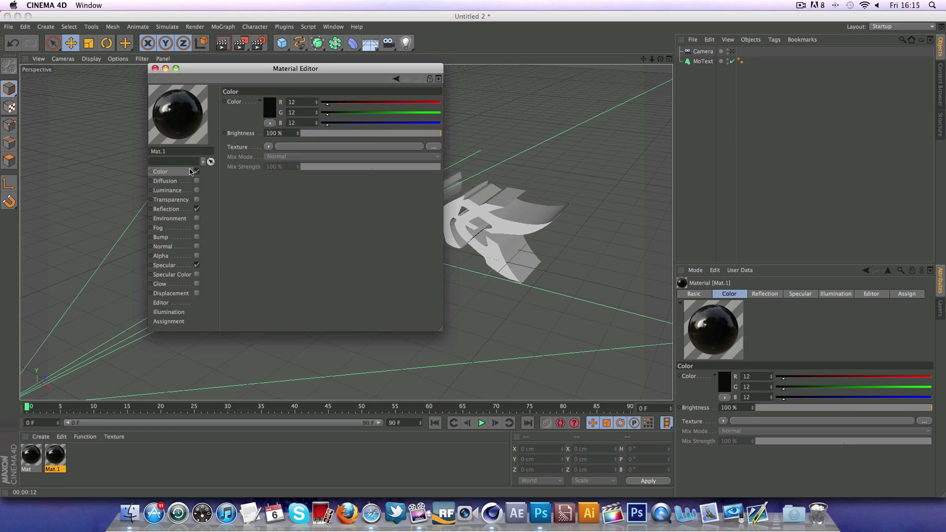
pyautogui.click(269, 107)
pyautogui.click(295, 76)
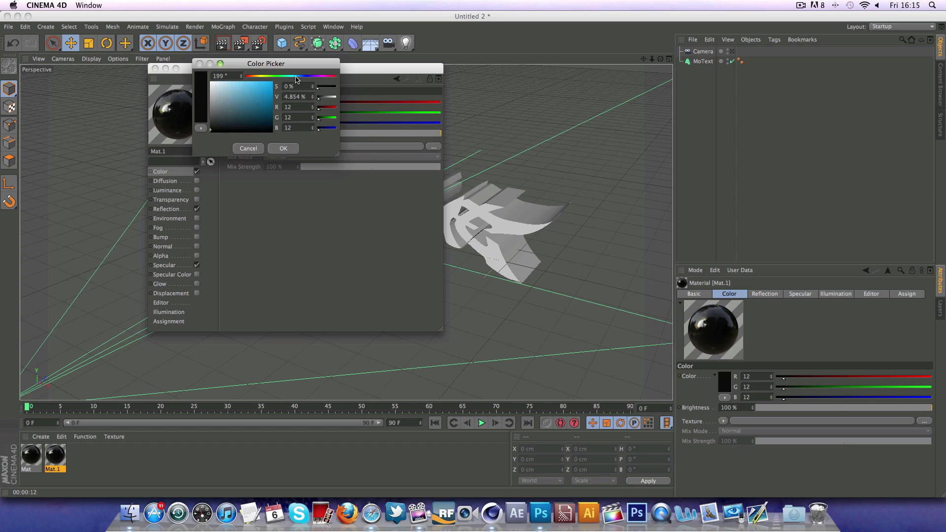
pyautogui.click(272, 82)
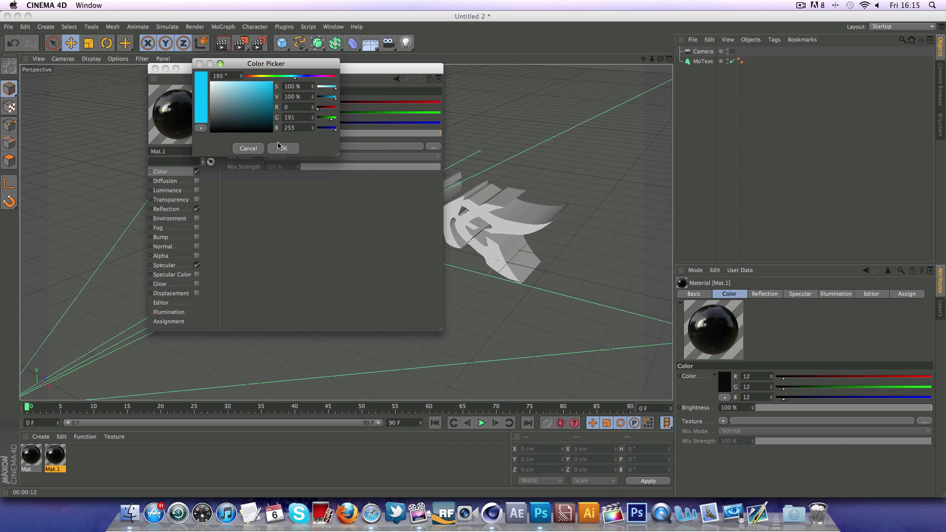
pyautogui.click(283, 148)
pyautogui.click(155, 68)
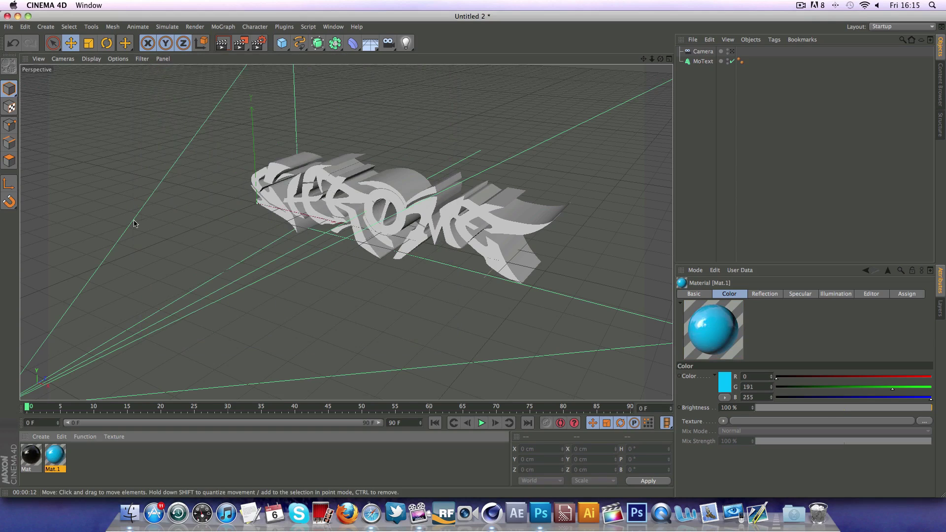
# Apply Mat and then Mat.1 to the MoText and compare with the reference image.
pyautogui.moveTo(31, 464); pyautogui.dragTo(361, 207)
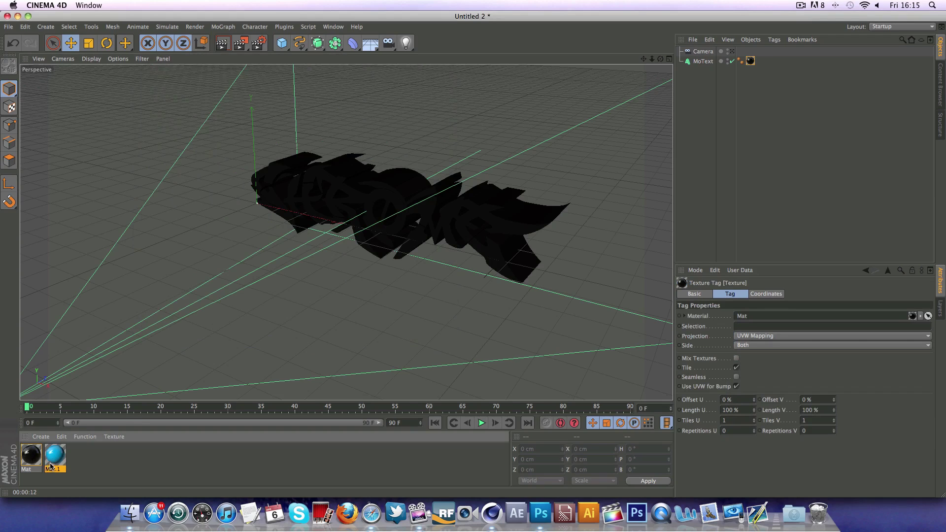
pyautogui.moveTo(52, 463); pyautogui.dragTo(396, 211)
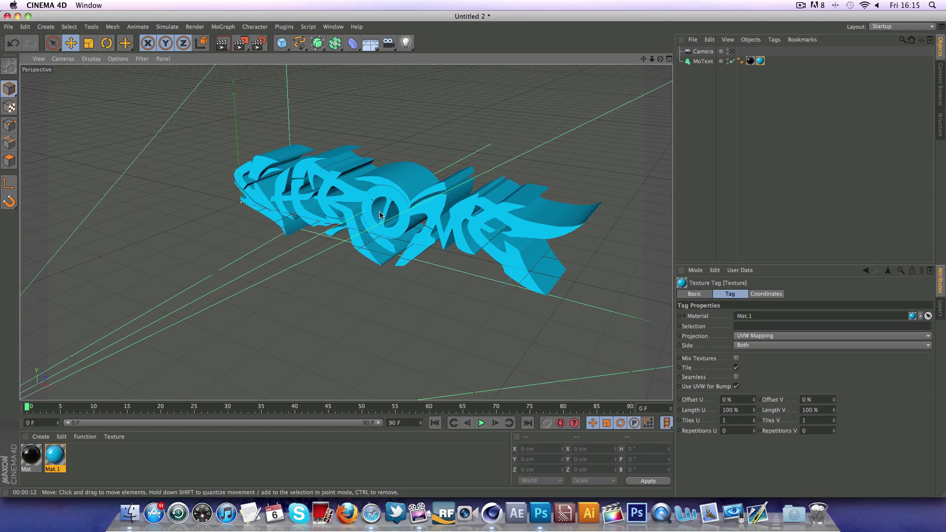
pyautogui.click(377, 506)
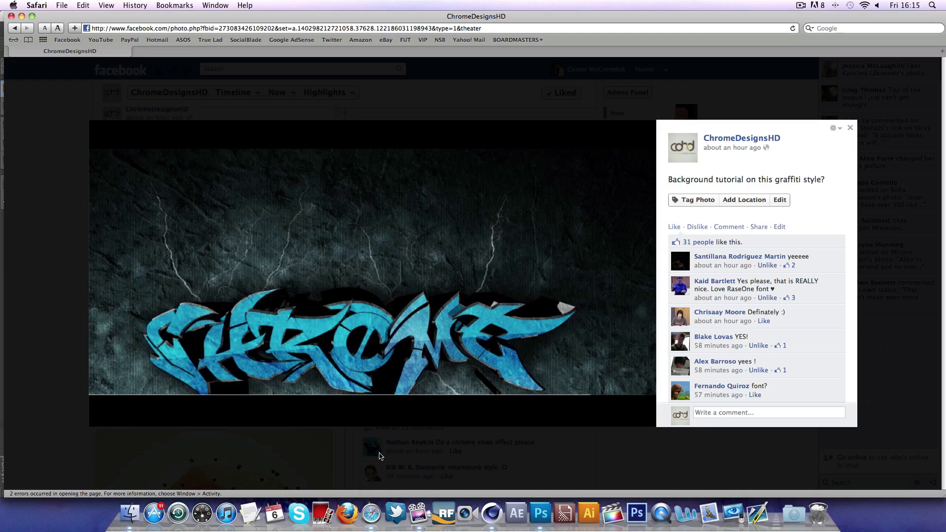
pyautogui.moveTo(242, 335)
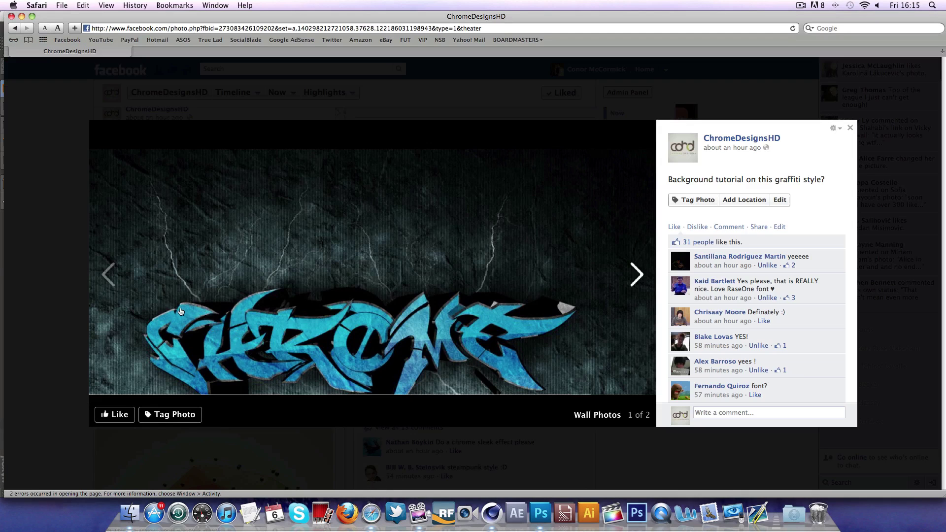
pyautogui.click(492, 514)
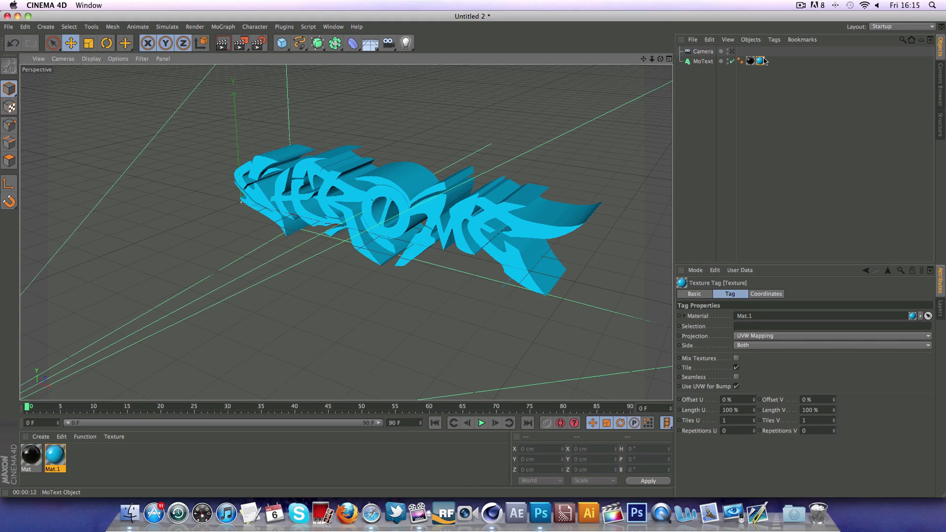
# Restrict the cyan Mat.1 tag to the text caps with selection C1.
pyautogui.click(740, 327)
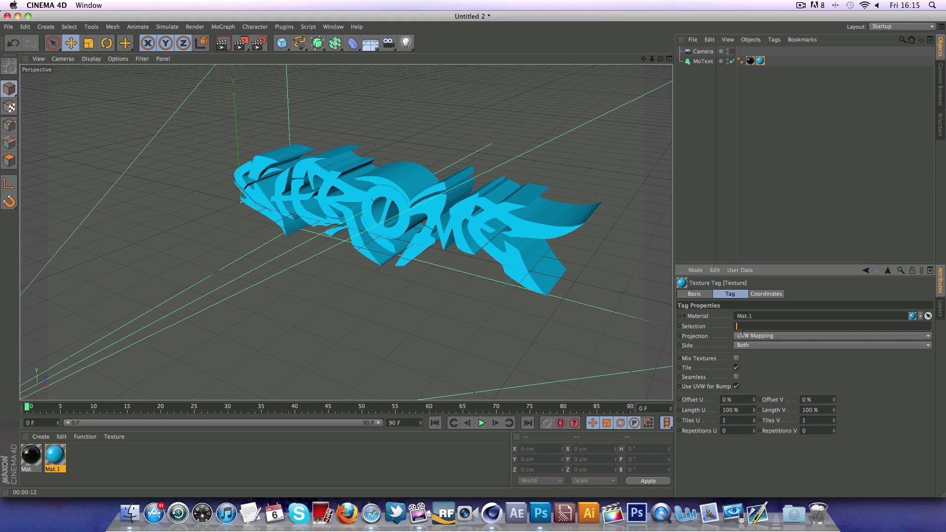
pyautogui.write('C1')
pyautogui.click(752, 225)
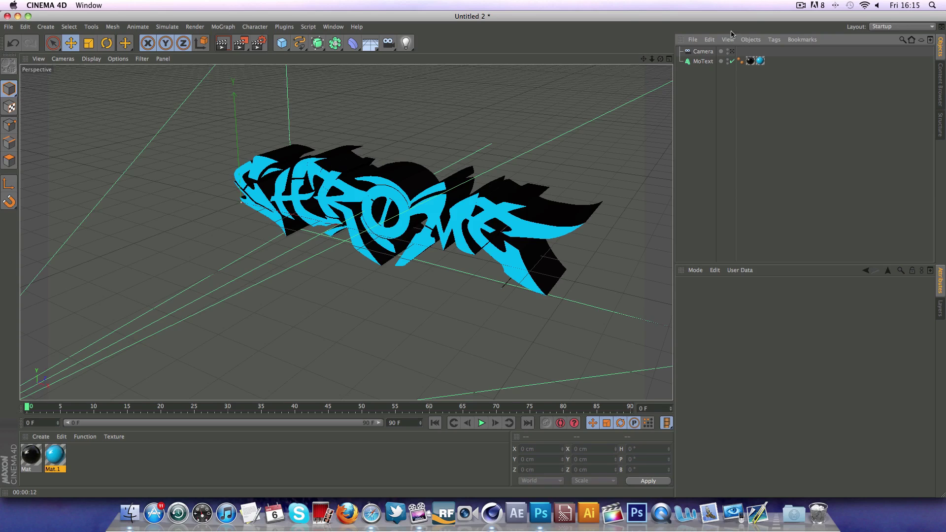
# Check the cyan-faced, black-sided text through the scene camera with a preview render.
pyautogui.click(733, 51)
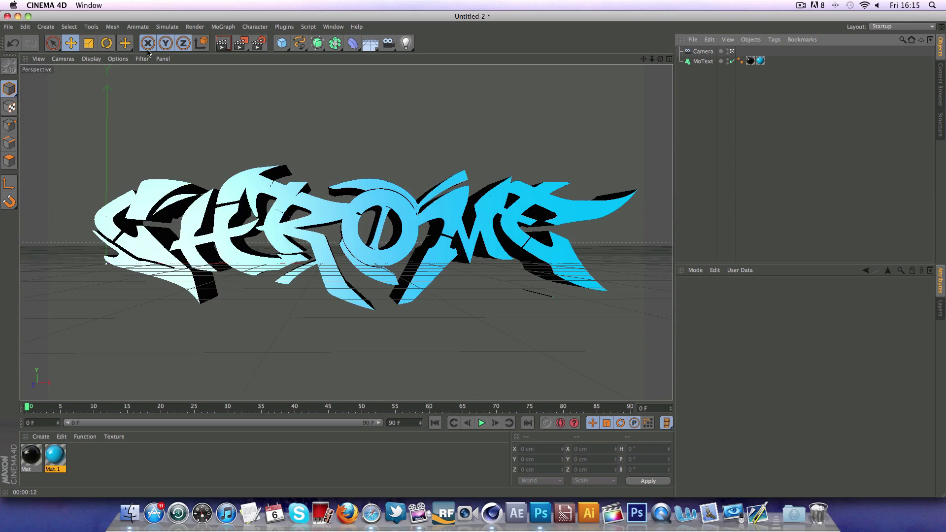
pyautogui.click(222, 43)
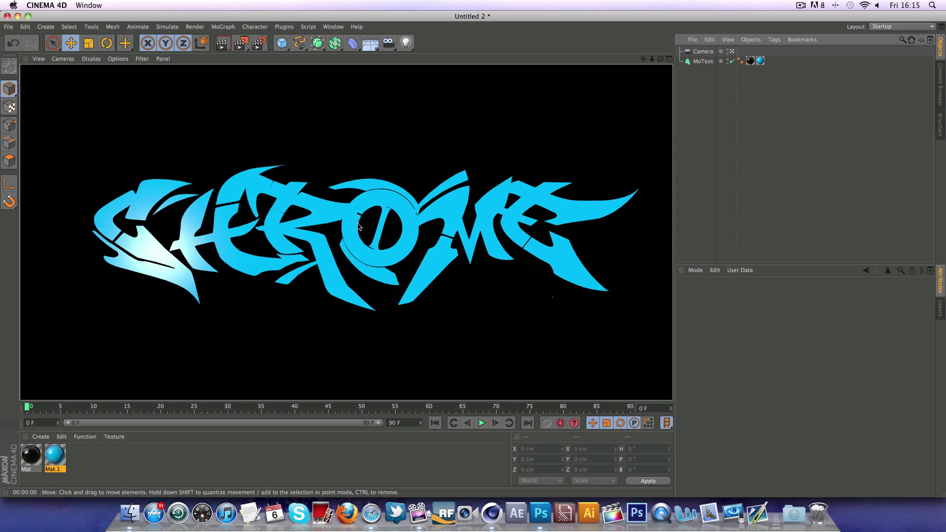
pyautogui.click(669, 59)
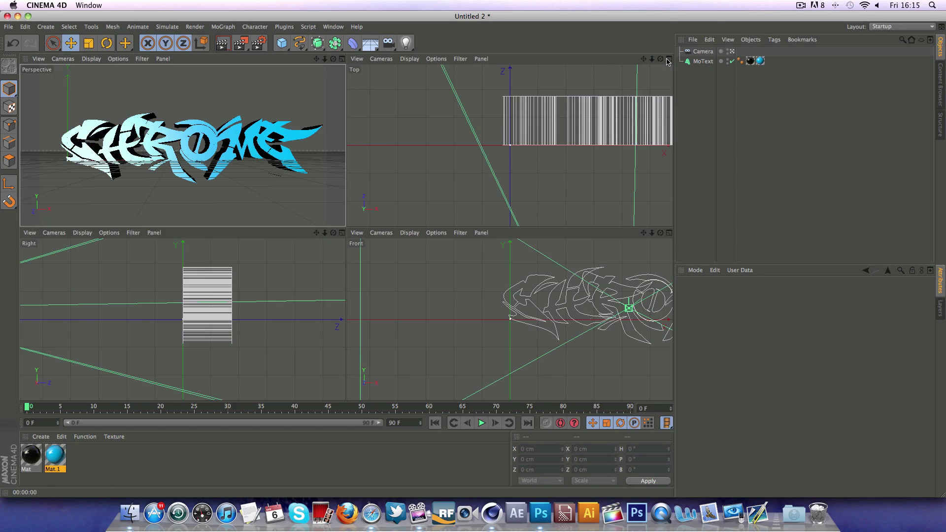
pyautogui.click(342, 59)
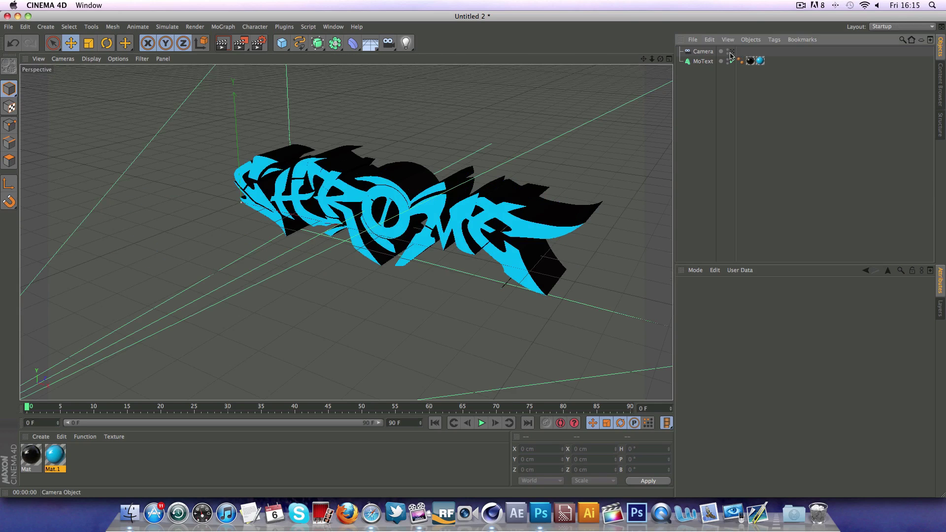
# Set both Start and End caps of the CHROME text to Fillet Cap, then compare with the reference.
pyautogui.click(699, 61)
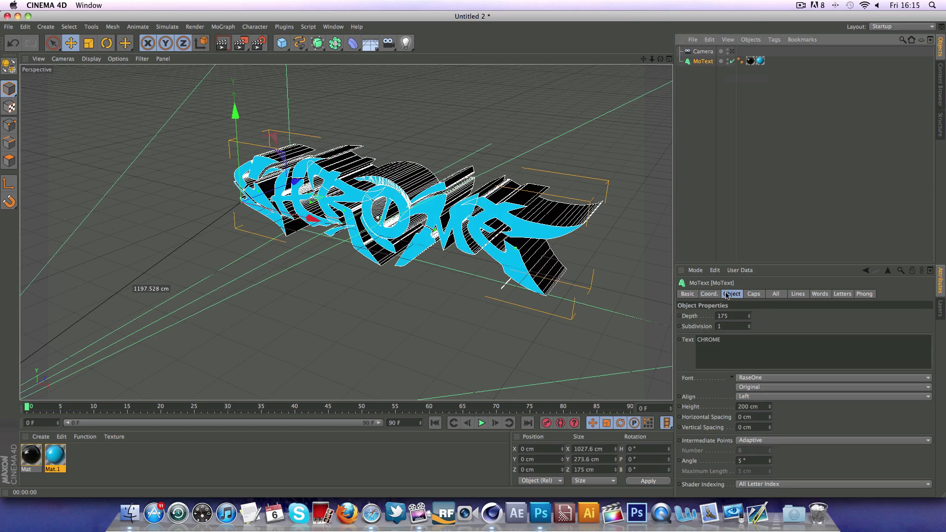
pyautogui.click(754, 295)
pyautogui.click(747, 317)
pyautogui.click(742, 357)
pyautogui.click(742, 347)
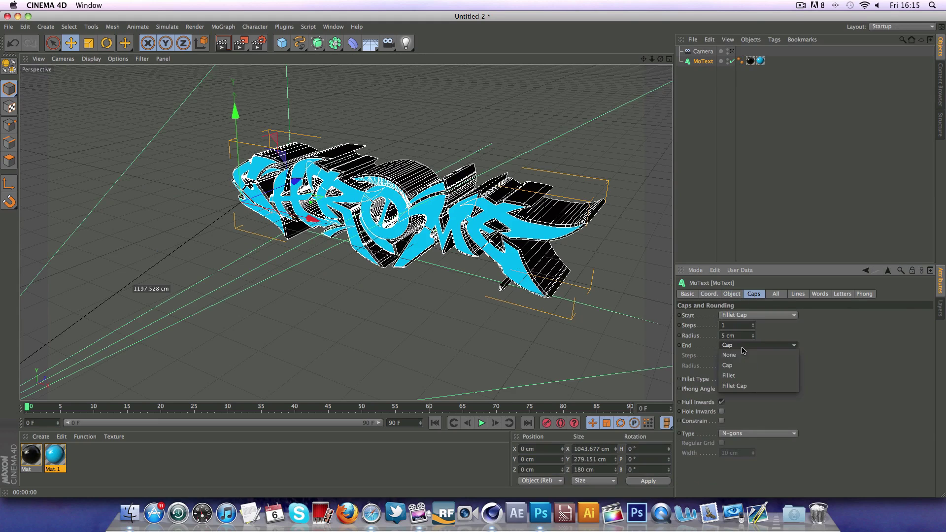
pyautogui.click(737, 386)
pyautogui.click(738, 244)
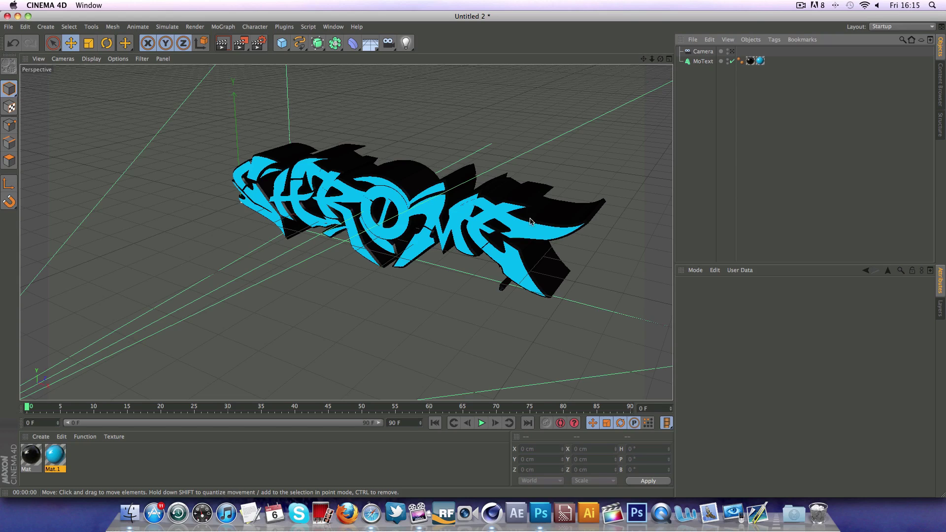
pyautogui.click(372, 514)
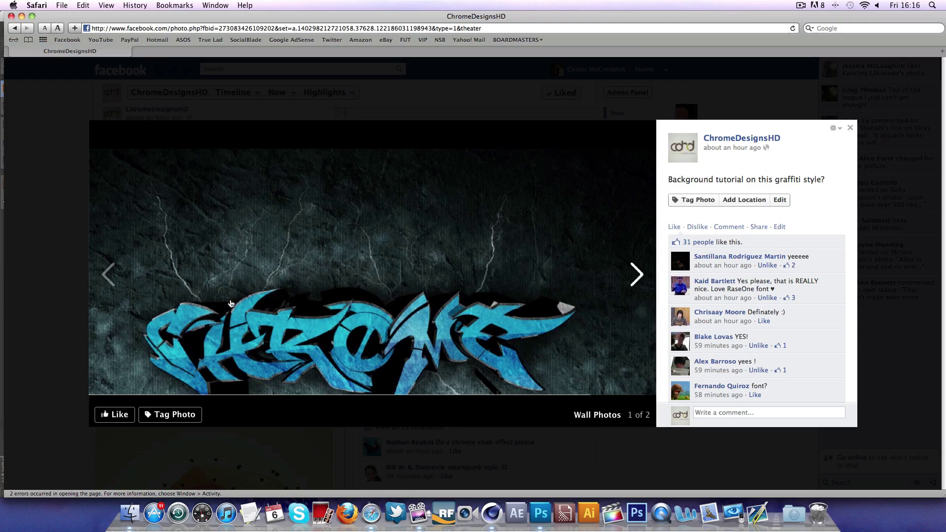
pyautogui.click(492, 514)
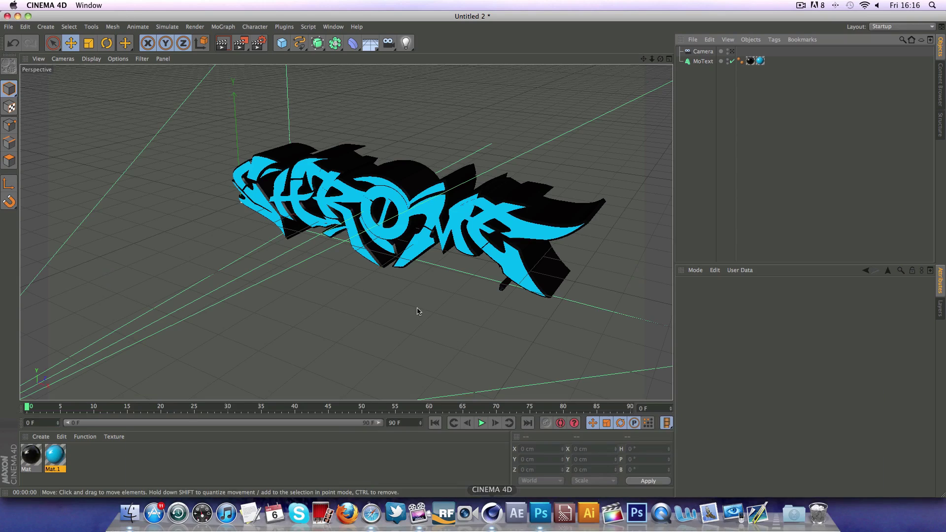
# Add a Plane, scale it to about 1316 × 496 cm, and raise it above the CHROME text.
pyautogui.click(281, 43)
pyautogui.click(359, 70)
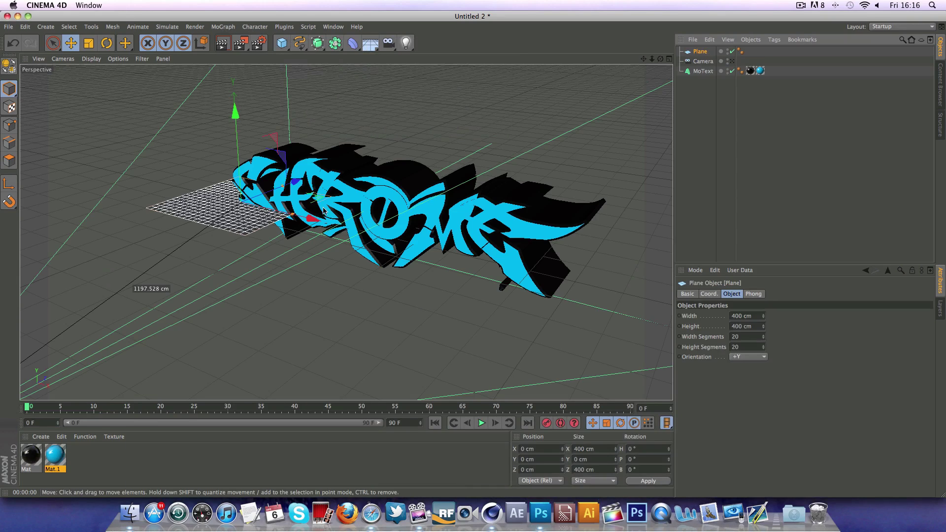
pyautogui.moveTo(293, 227); pyautogui.dragTo(367, 250)
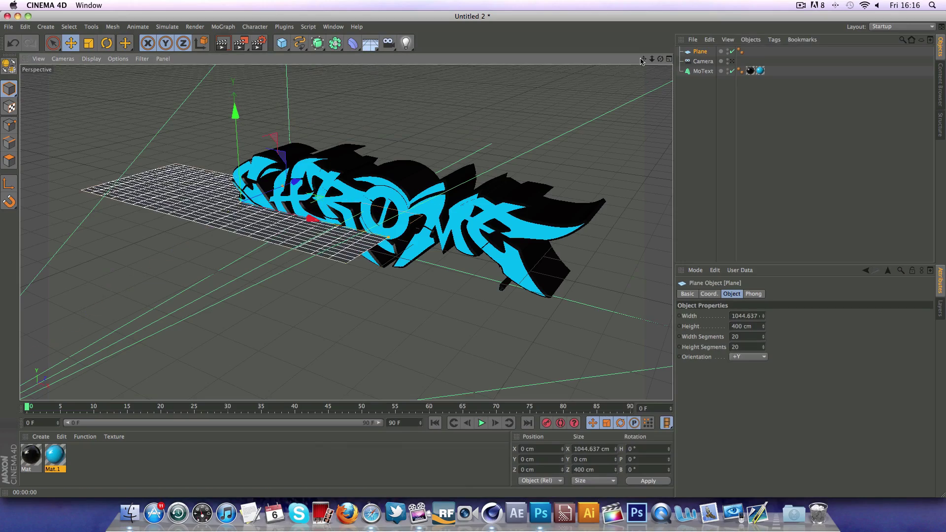
pyautogui.keyDown('alt'); pyautogui.moveTo(555, 113); pyautogui.dragTo(346, 232); pyautogui.keyUp('alt')
pyautogui.keyDown('alt'); pyautogui.moveTo(346, 232); pyautogui.dragTo(309, 236, button='right'); pyautogui.keyUp('alt')
pyautogui.moveTo(309, 237); pyautogui.dragTo(411, 281)
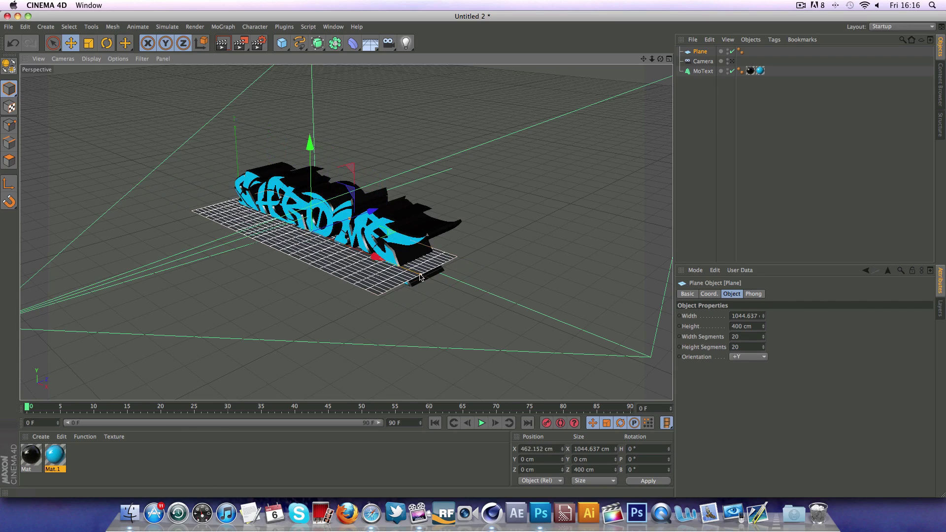
pyautogui.moveTo(351, 220); pyautogui.dragTo(358, 220)
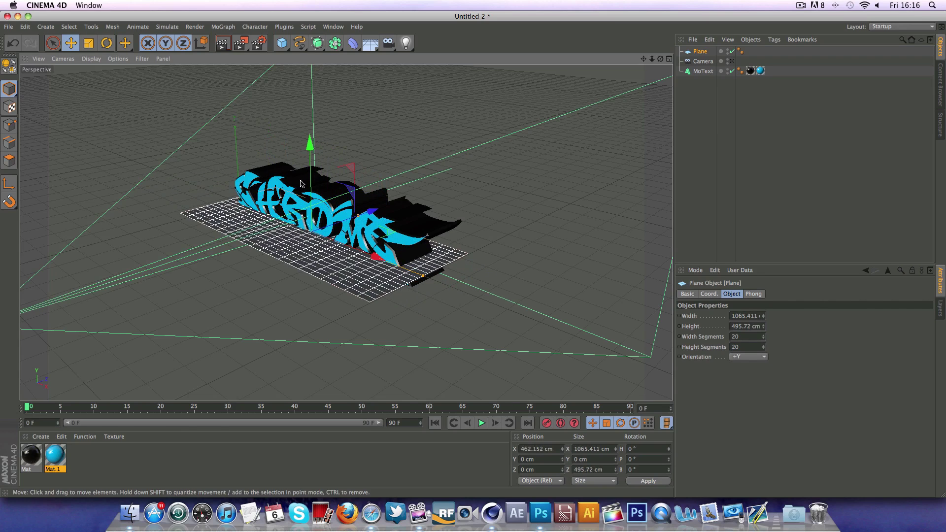
pyautogui.moveTo(310, 187); pyautogui.dragTo(319, 91)
pyautogui.moveTo(429, 175); pyautogui.dragTo(463, 183)
# Create material Mat.2 with the colour channel off and white luminance on.
pyautogui.doubleClick(149, 461)
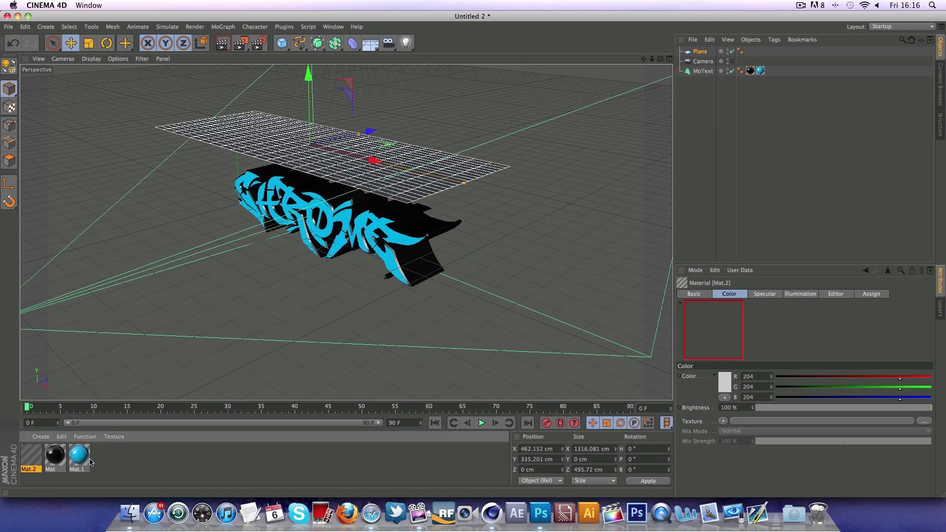
pyautogui.doubleClick(31, 457)
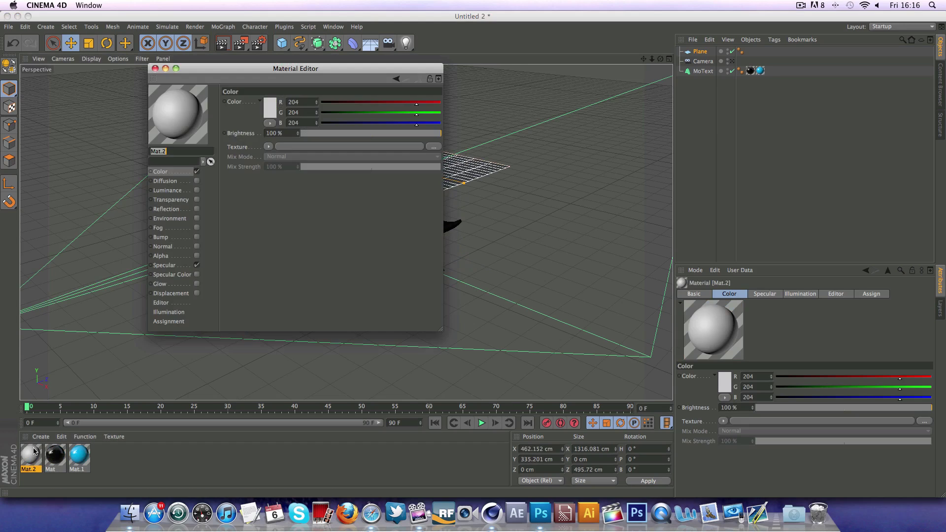
pyautogui.click(197, 172)
pyautogui.click(197, 190)
pyautogui.click(155, 69)
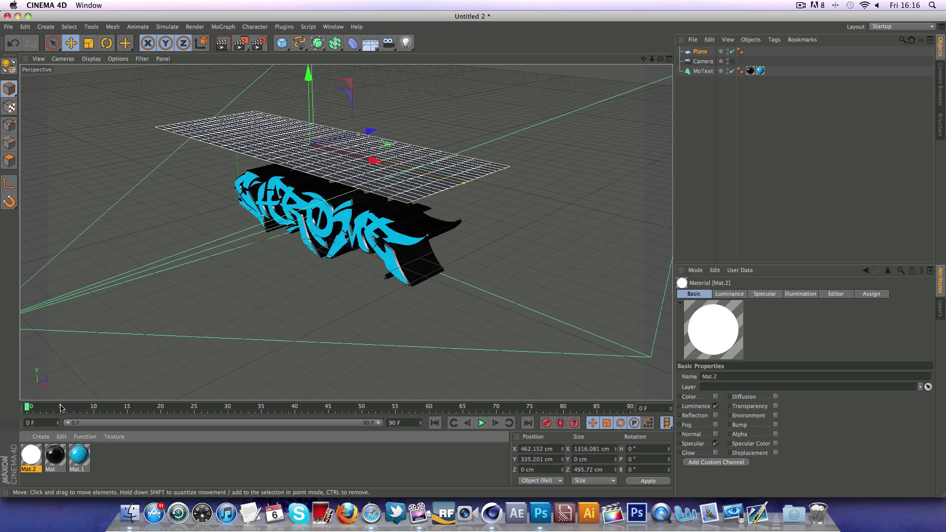
# Apply Mat.2 to the Plane and render the scene camera view.
pyautogui.moveTo(28, 457); pyautogui.dragTo(317, 171)
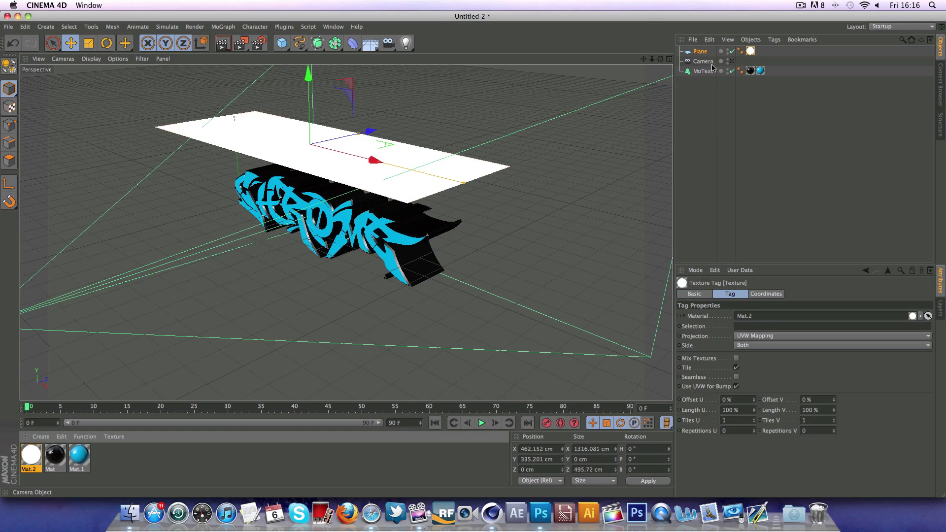
pyautogui.click(732, 61)
pyautogui.click(222, 44)
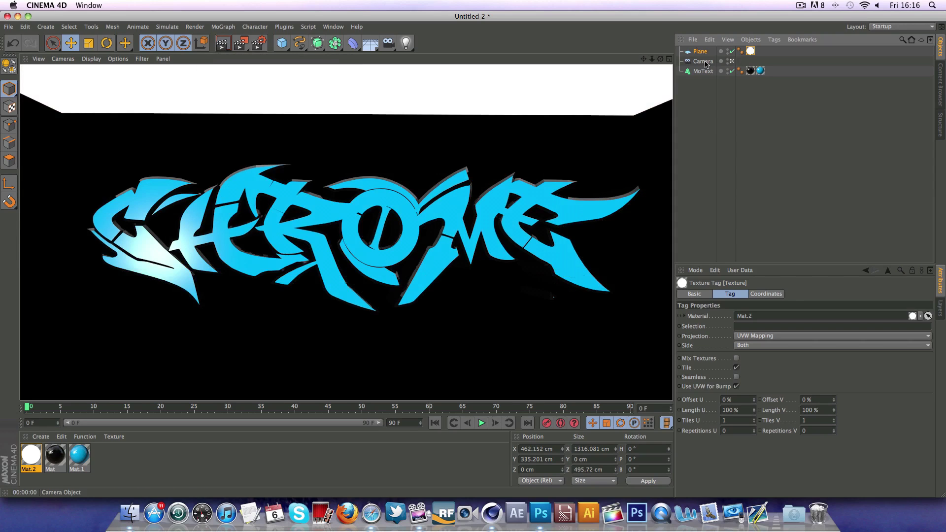
# Give the Plane a Compositing tag with Seen by Camera off, and render to confirm it is hidden.
pyautogui.rightClick(695, 54)
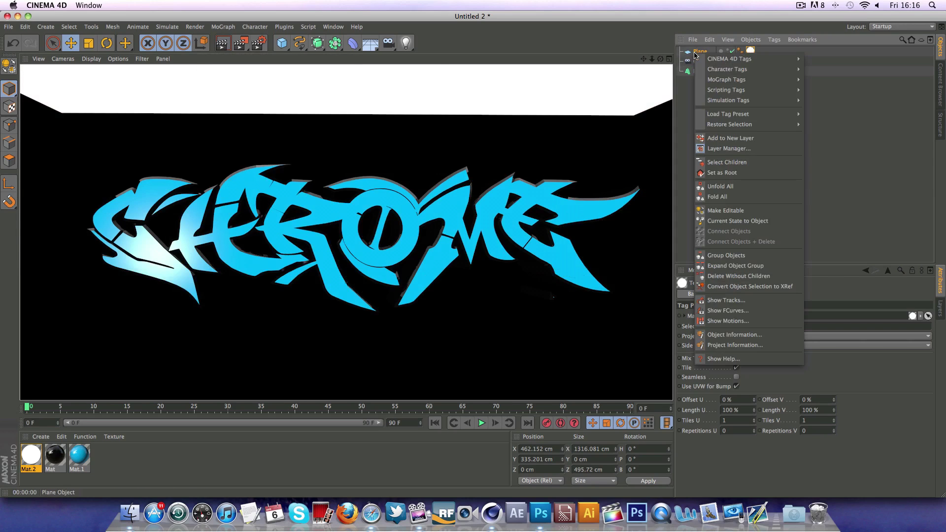
pyautogui.moveTo(704, 59)
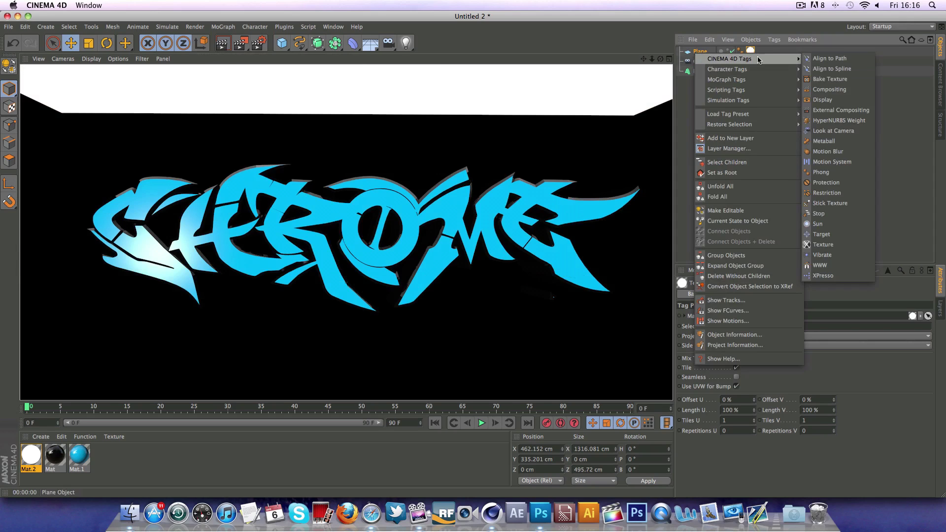
pyautogui.click(830, 90)
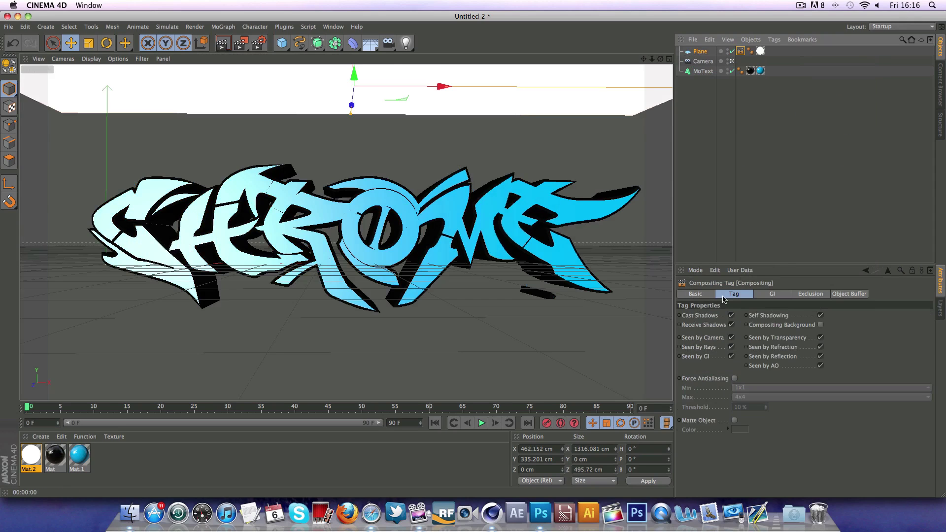
pyautogui.click(732, 338)
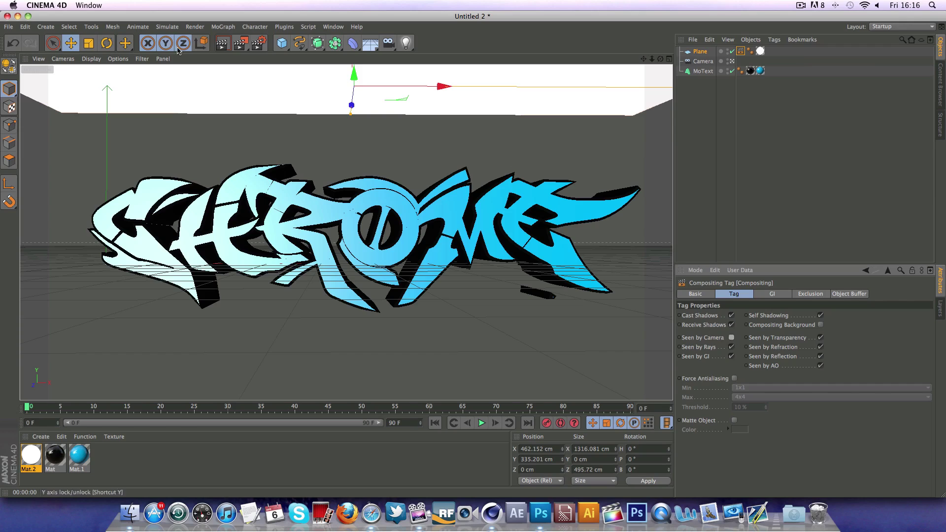
pyautogui.click(222, 45)
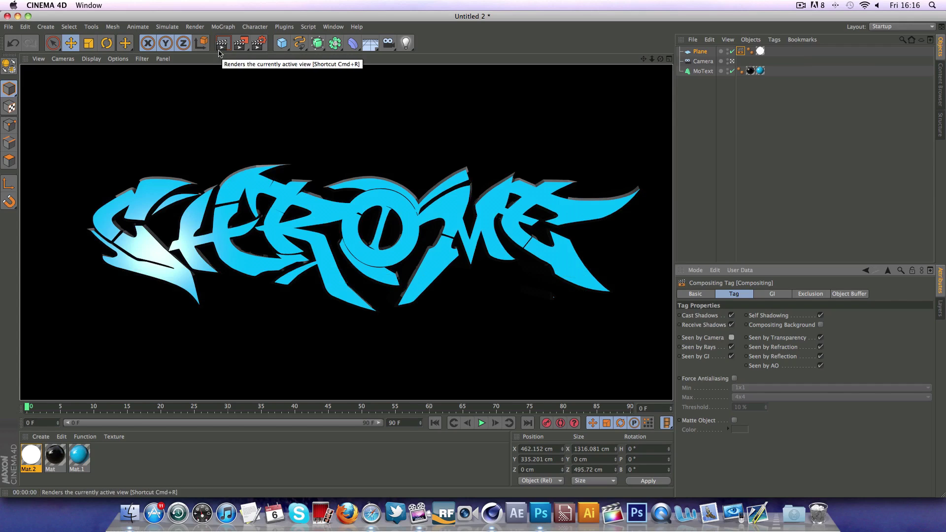
# Return to the full-size editor perspective view and select the Plane.
pyautogui.click(670, 58)
pyautogui.click(342, 59)
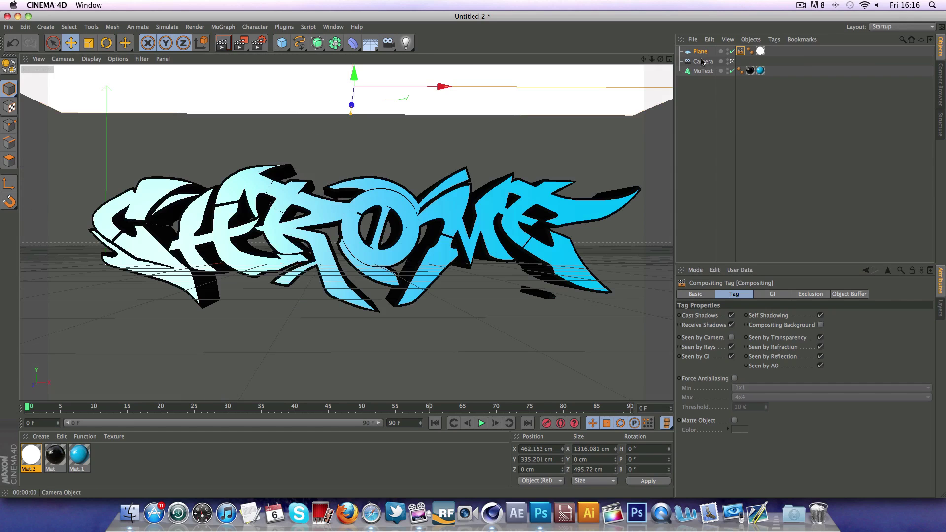
pyautogui.click(733, 61)
pyautogui.click(706, 53)
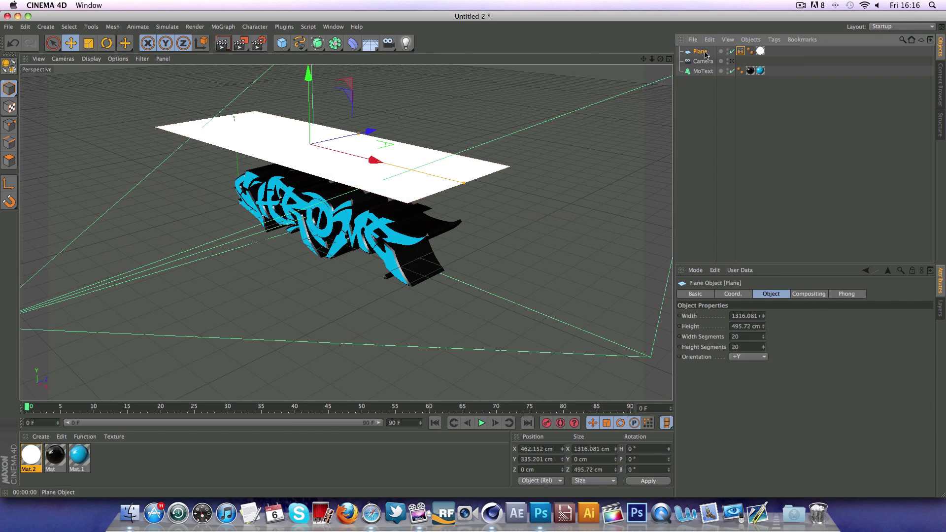
# Copy-paste the Plane, move Plane.1 down below the text to Y -183.007 cm, and render through the camera.
pyautogui.press('super+c')
pyautogui.press('super+v')
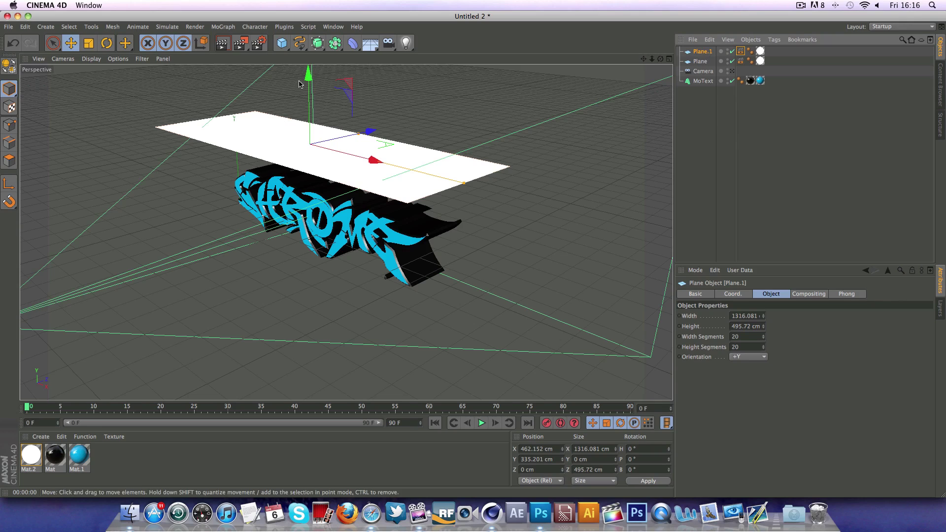
pyautogui.moveTo(306, 84); pyautogui.dragTo(315, 215)
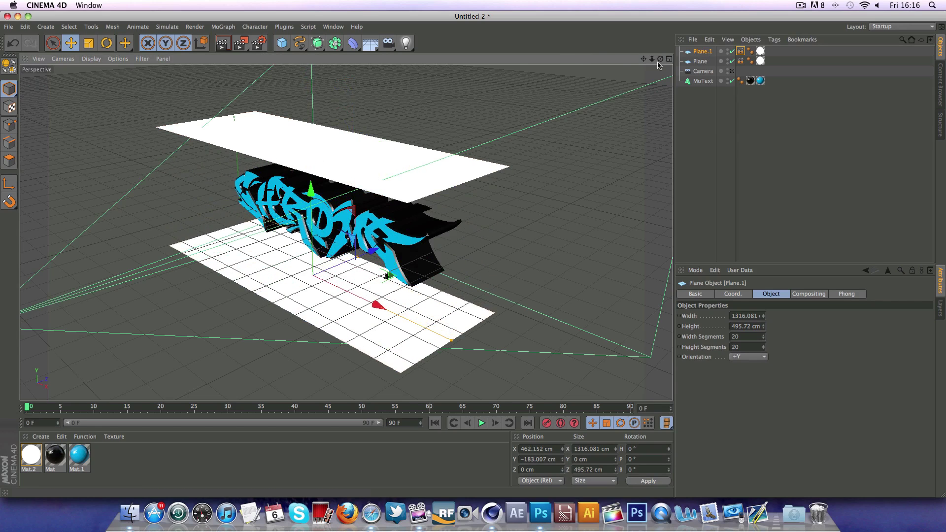
pyautogui.click(732, 71)
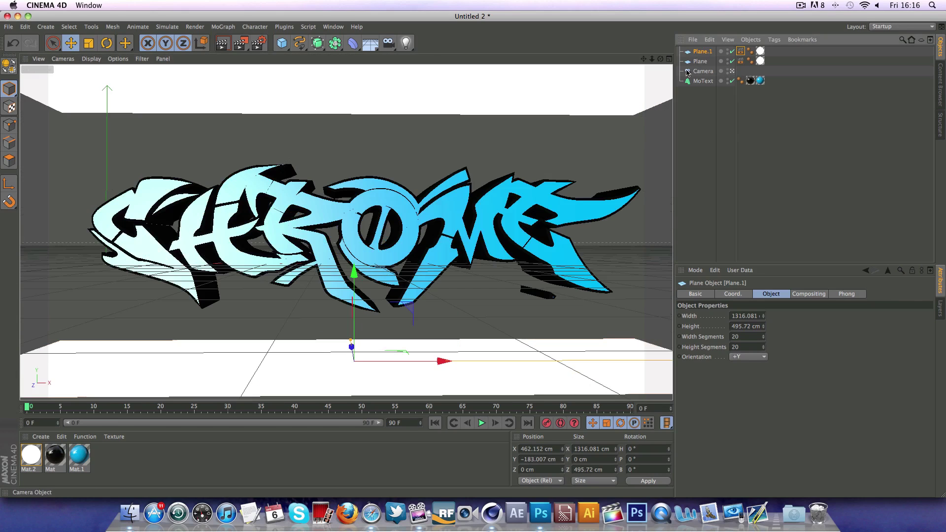
pyautogui.click(223, 43)
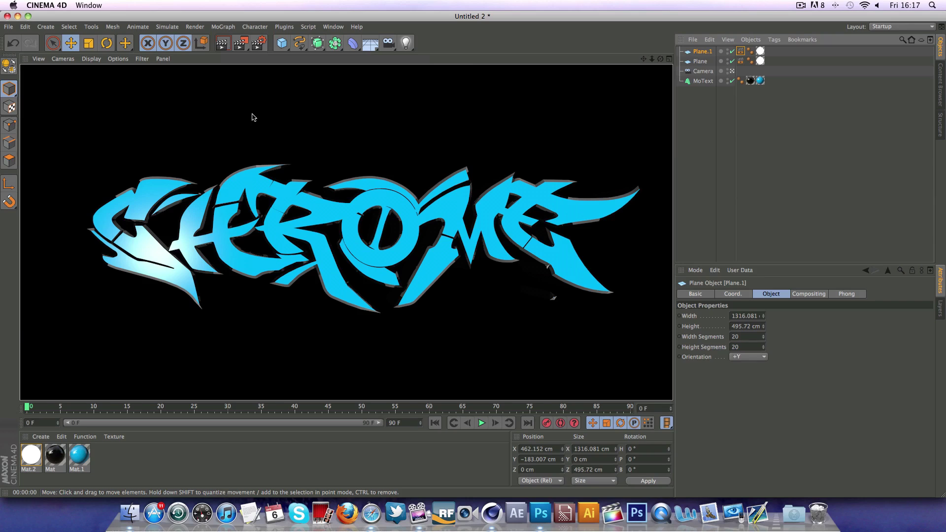
# Add a Background object from the Floor flyout.
pyautogui.moveTo(370, 43); pyautogui.dragTo(397, 85)
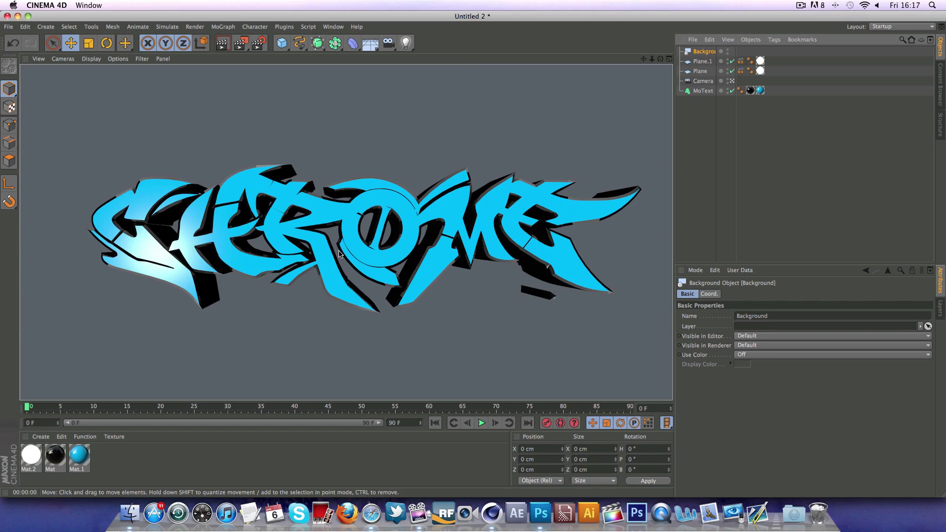
# Add a MoGraph Random effector and place MoText under it.
pyautogui.click(702, 90)
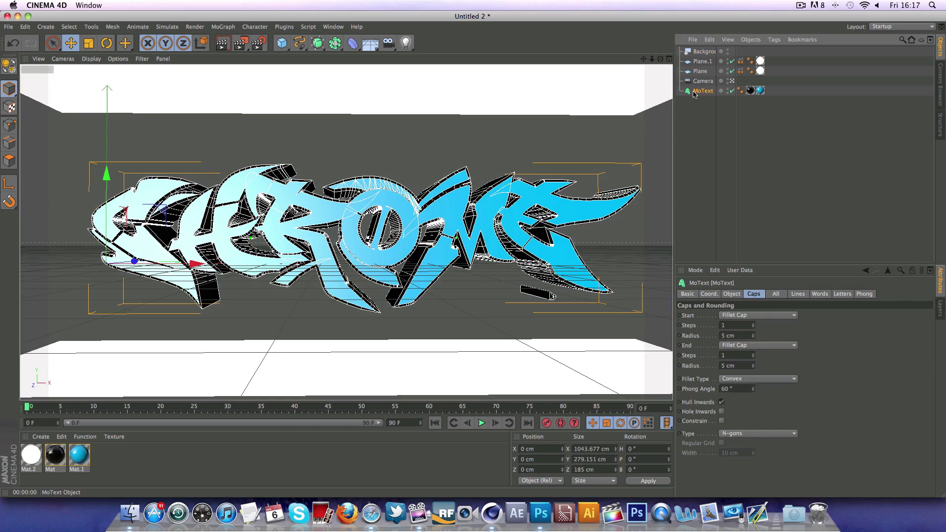
pyautogui.click(588, 192)
pyautogui.click(592, 202)
pyautogui.click(222, 27)
pyautogui.moveTo(239, 44)
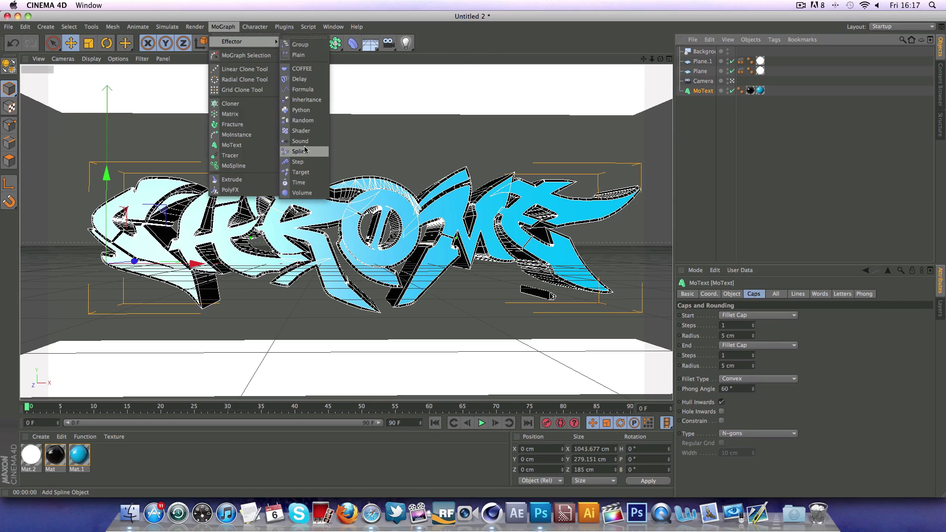
pyautogui.click(303, 121)
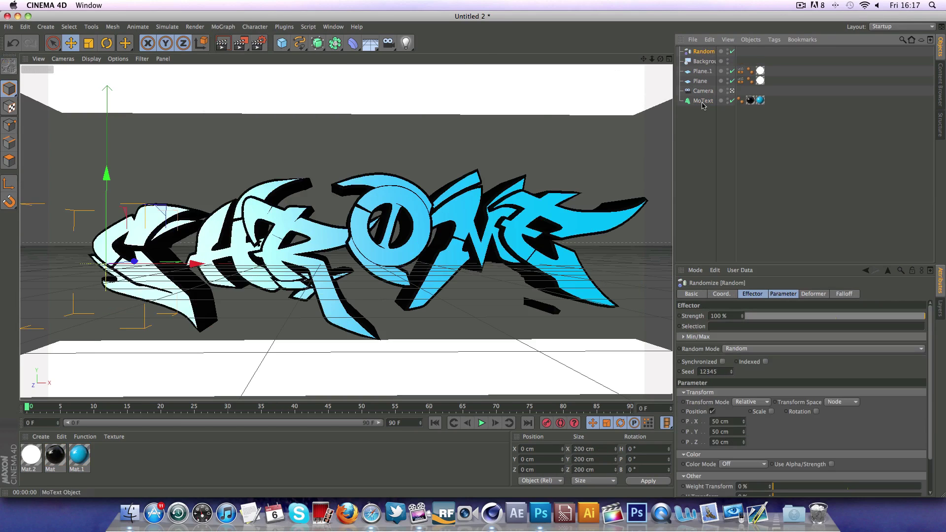
pyautogui.moveTo(704, 100); pyautogui.dragTo(704, 54)
pyautogui.click(703, 55)
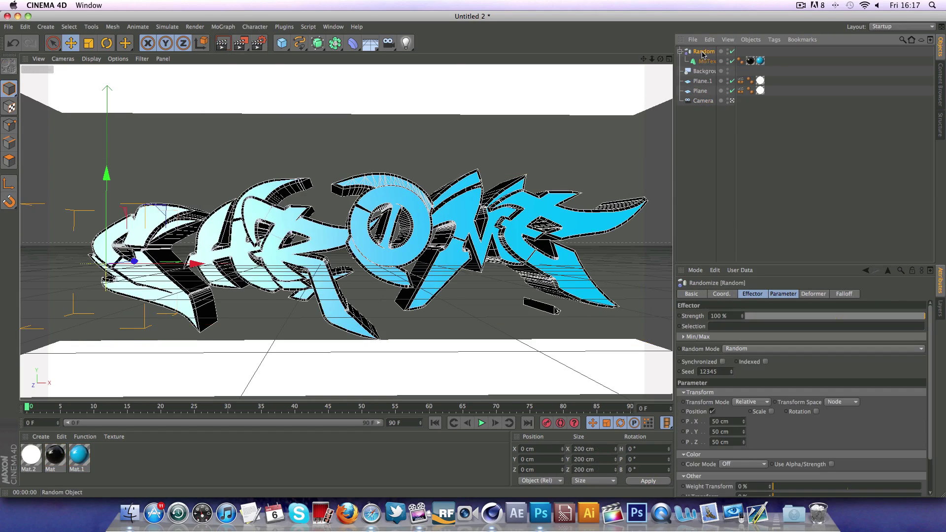
# Set the Random effector to randomize rotation only, with heading -15°, and render a preview.
pyautogui.click(715, 209)
pyautogui.click(704, 51)
pyautogui.click(712, 412)
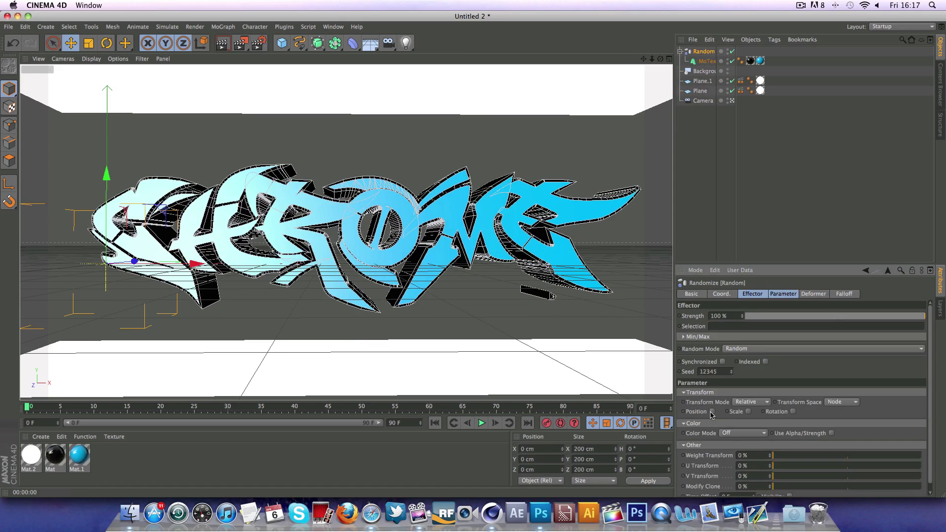
pyautogui.click(793, 412)
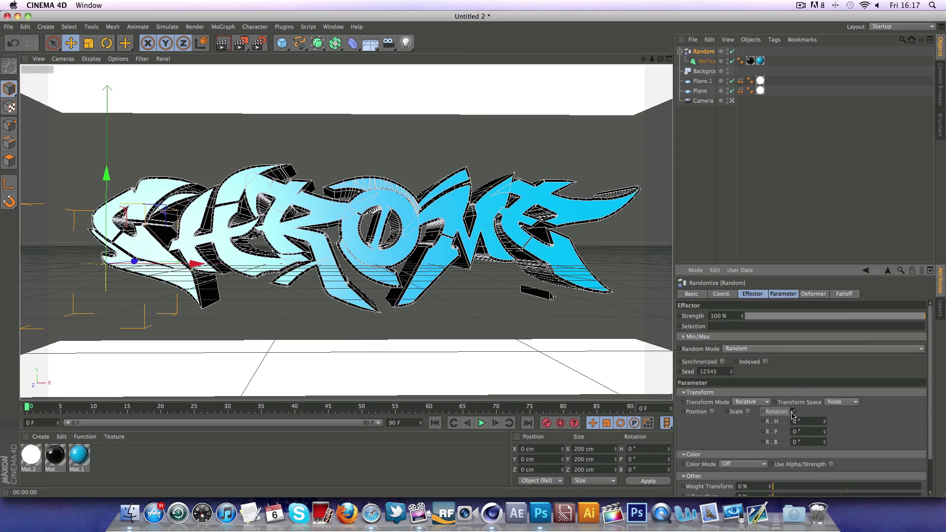
pyautogui.moveTo(825, 422); pyautogui.dragTo(825, 441)
pyautogui.click(771, 242)
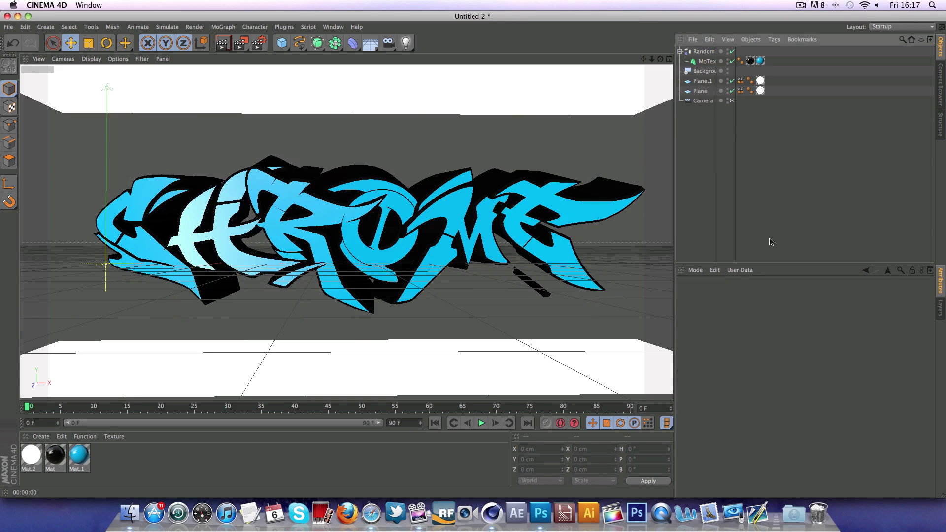
pyautogui.click(222, 45)
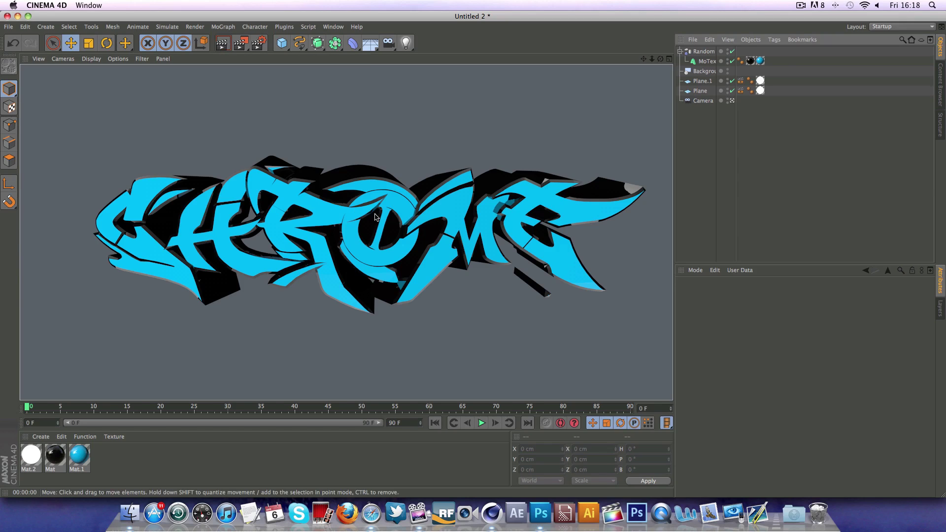
# Raise the random rotation to H -24°, P -1°, B -18° and render again.
pyautogui.click(702, 51)
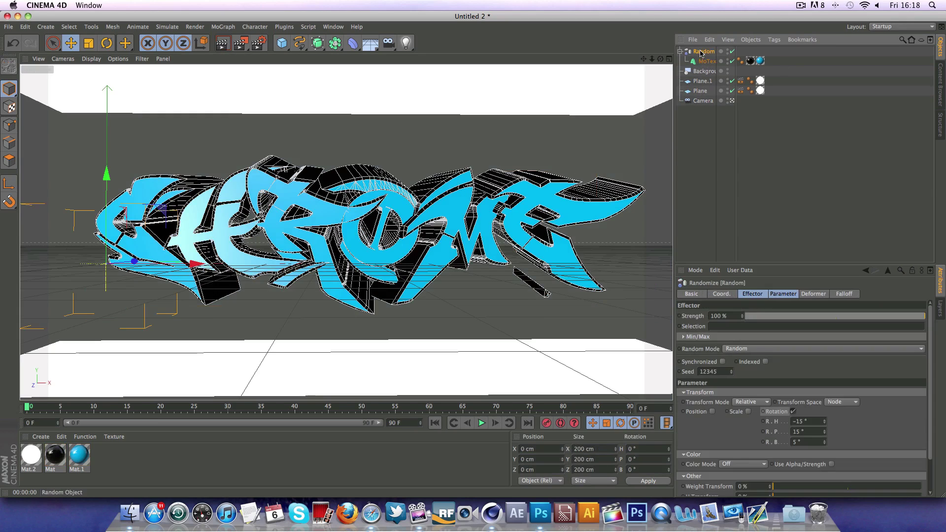
pyautogui.moveTo(825, 421); pyautogui.dragTo(824, 449)
pyautogui.click(788, 242)
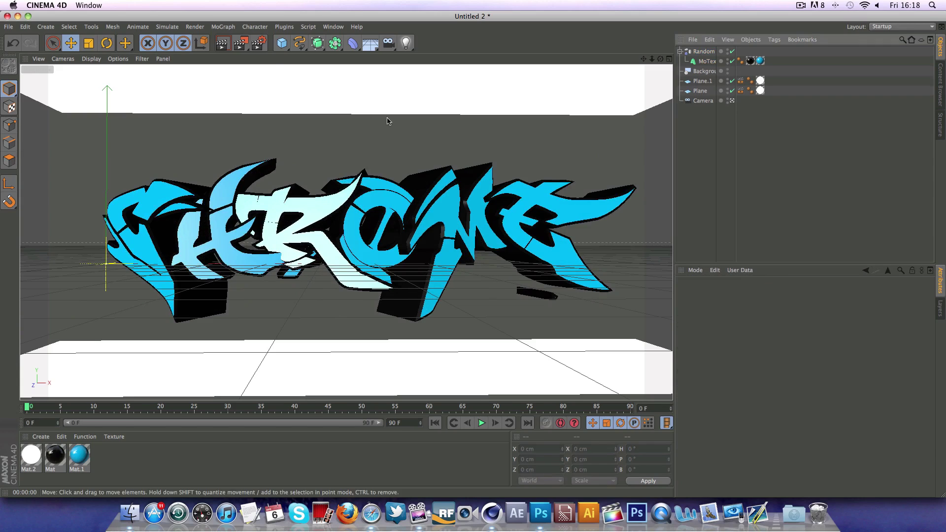
pyautogui.click(224, 45)
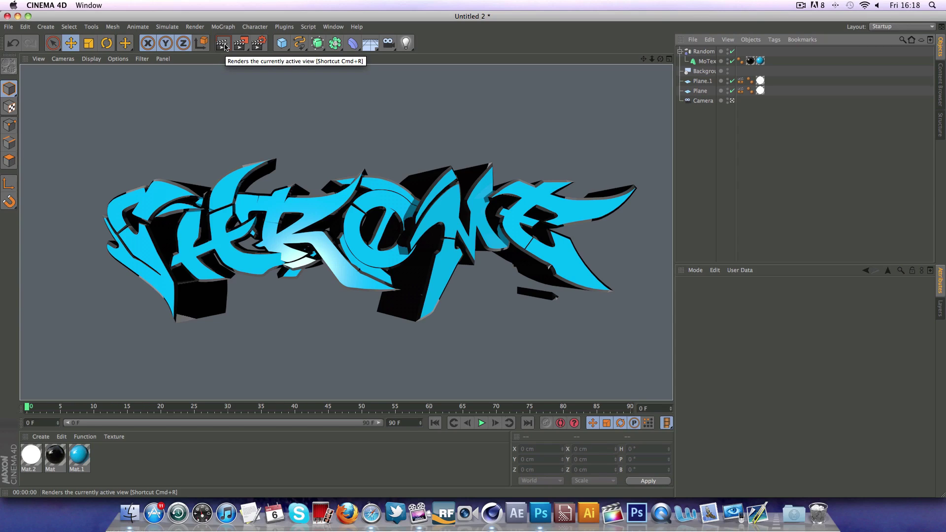
# Add Global Illumination with Stochastic Samples and Record Density at Low, then render the scene.
pyautogui.click(194, 27)
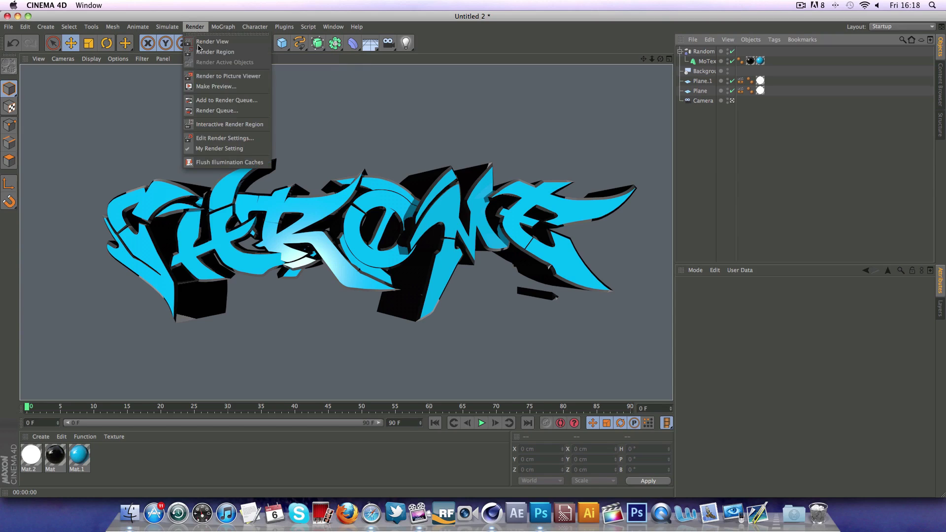
pyautogui.click(223, 138)
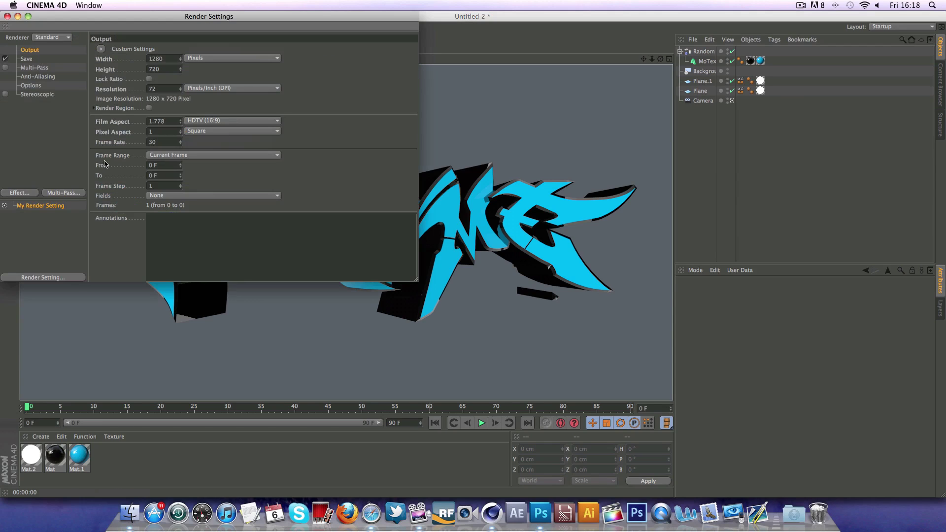
pyautogui.click(13, 193)
pyautogui.click(61, 287)
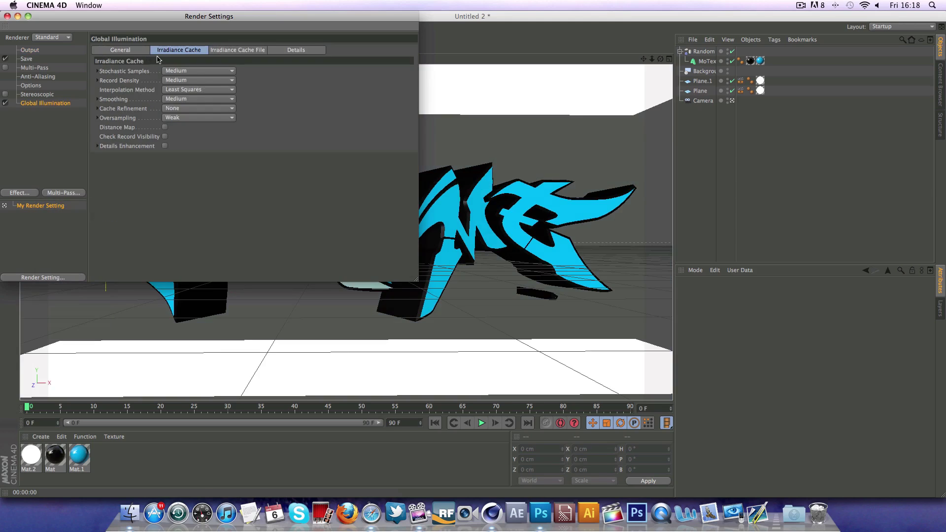
pyautogui.click(177, 71)
pyautogui.click(174, 101)
pyautogui.click(179, 80)
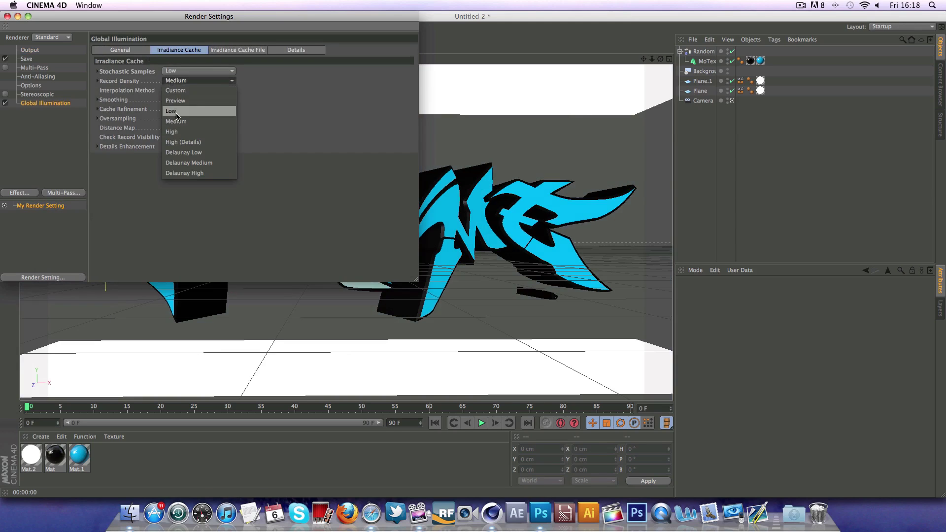
pyautogui.click(176, 112)
pyautogui.click(7, 16)
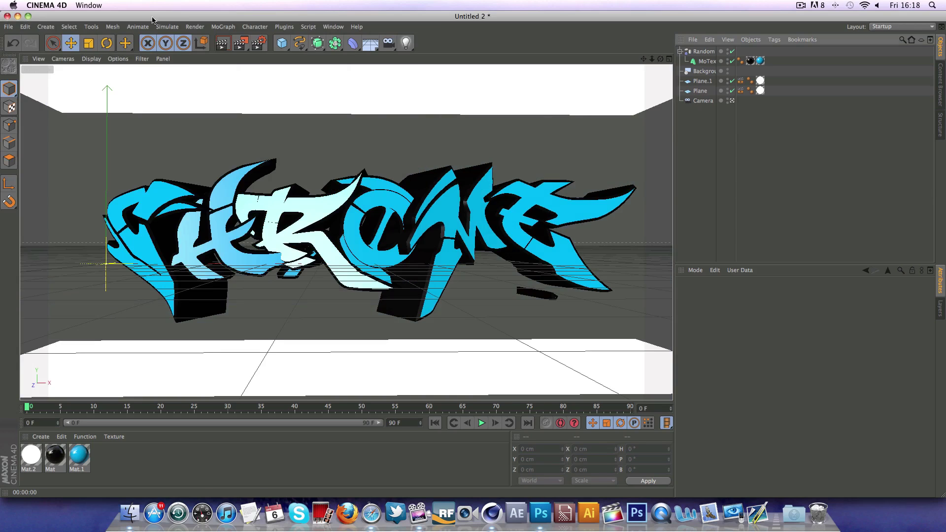
pyautogui.click(221, 44)
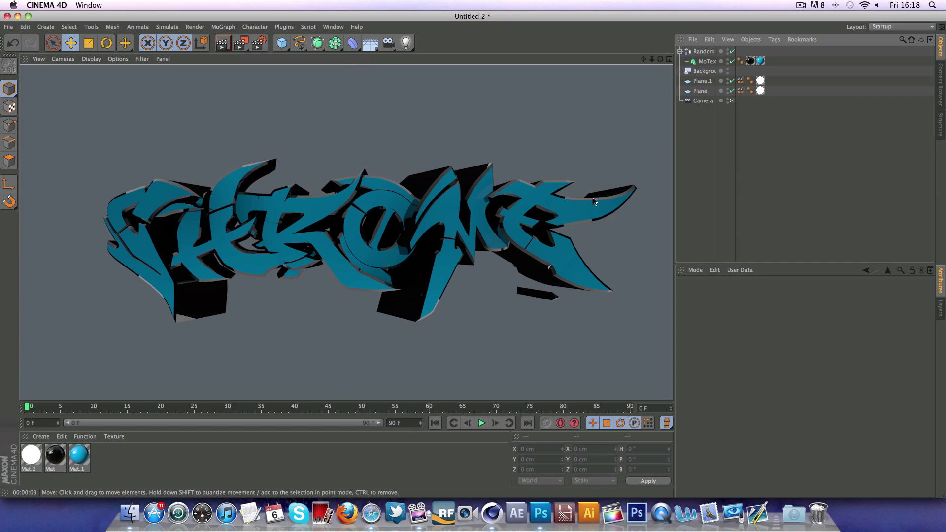
# Add an Area Light in front of the text and turn it to face the letters.
pyautogui.click(733, 101)
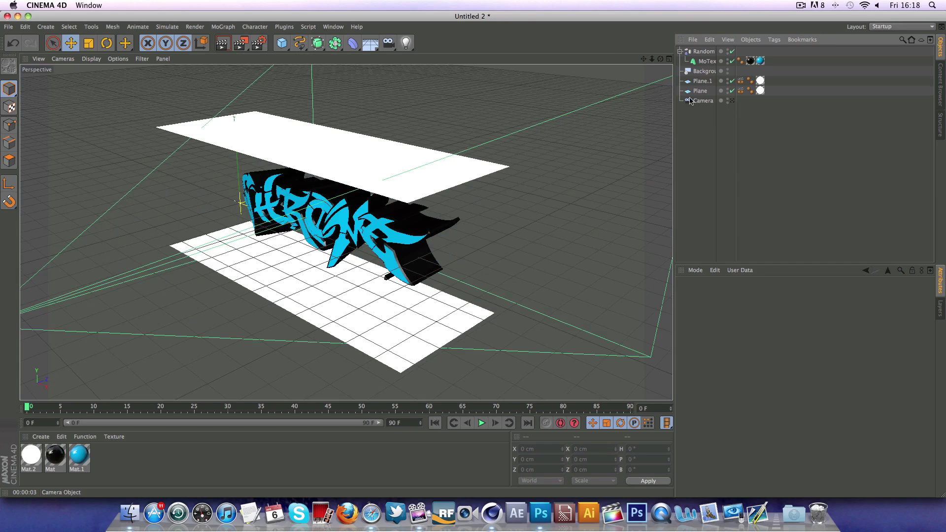
pyautogui.click(406, 43)
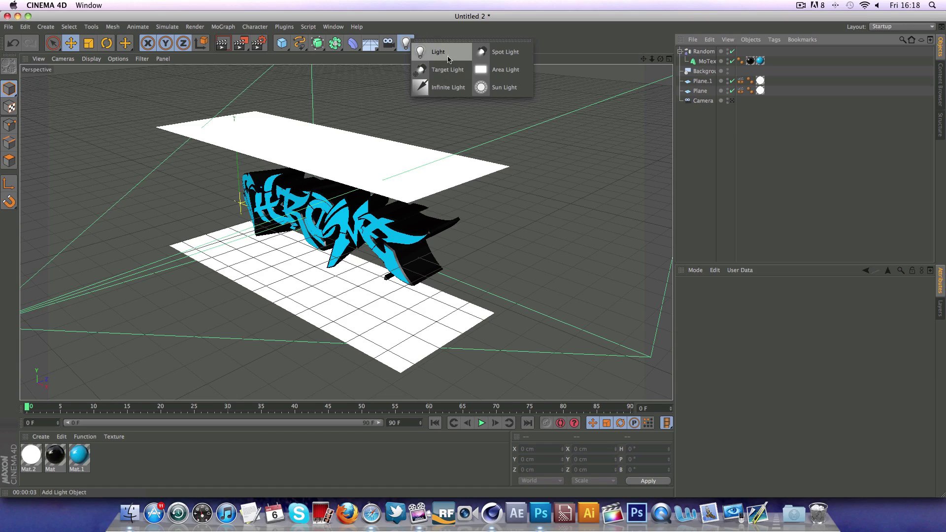
pyautogui.click(485, 70)
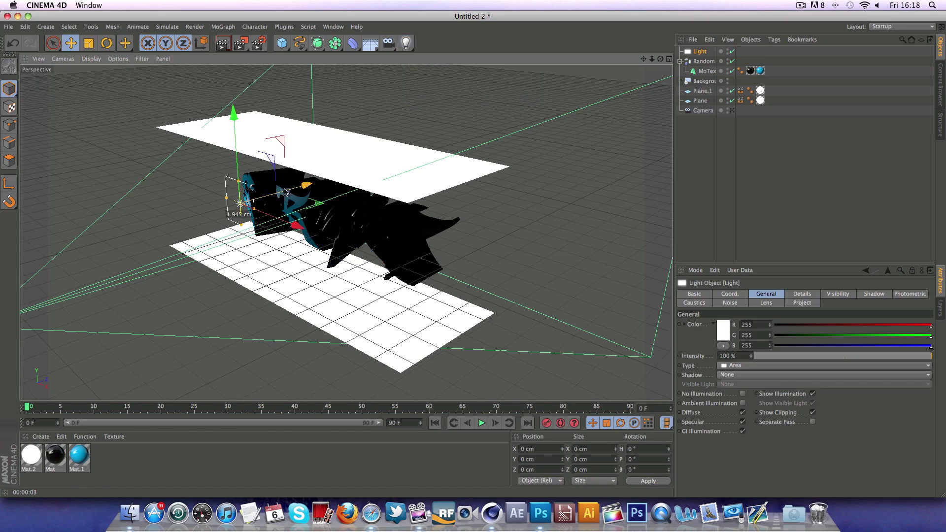
pyautogui.moveTo(290, 195)
pyautogui.mouseDown()
pyautogui.moveTo(227, 207)
pyautogui.moveTo(414, 356)
pyautogui.moveTo(448, 296)
pyautogui.moveTo(379, 328)
pyautogui.moveTo(388, 318)
pyautogui.moveTo(354, 360)
pyautogui.moveTo(361, 368)
pyautogui.moveTo(336, 331)
pyautogui.mouseUp()
pyautogui.scroll(-5, 388, 318)
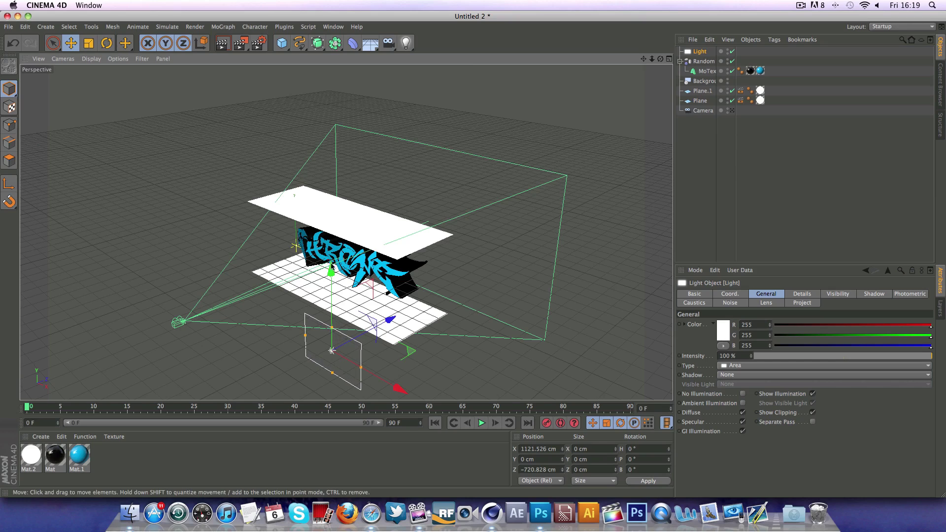
pyautogui.press('r')
pyautogui.moveTo(344, 382); pyautogui.dragTo(378, 374)
pyautogui.press('e')
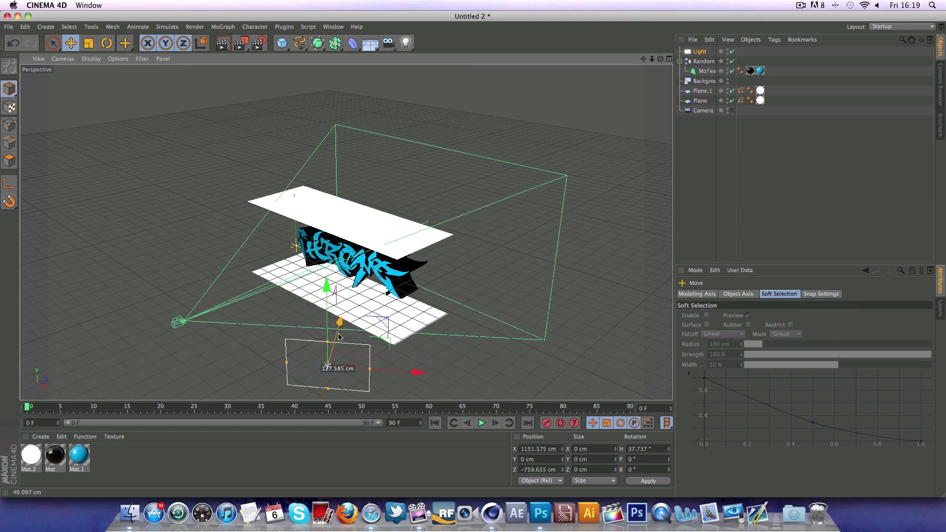
pyautogui.moveTo(338, 341); pyautogui.dragTo(334, 356)
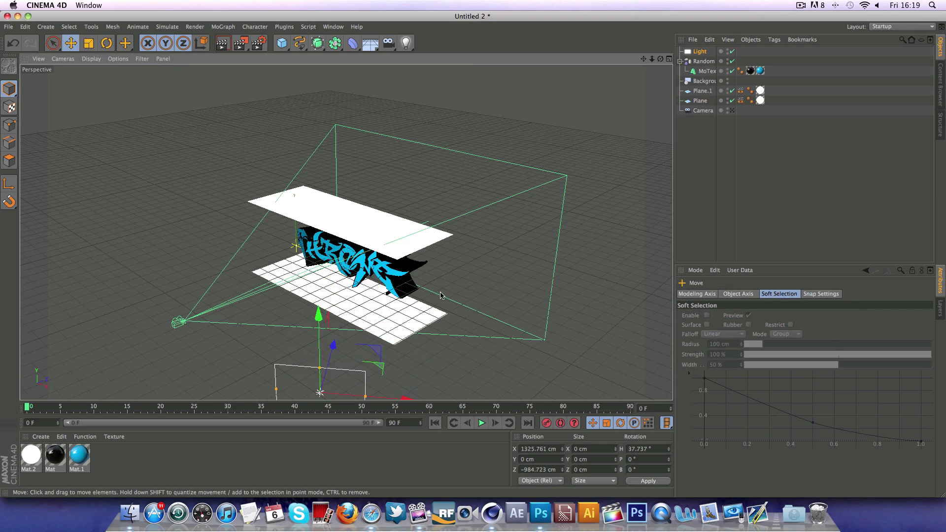
# Copy the light to the other side of the text and angle the copy toward it.
pyautogui.scroll(-3, 440, 296)
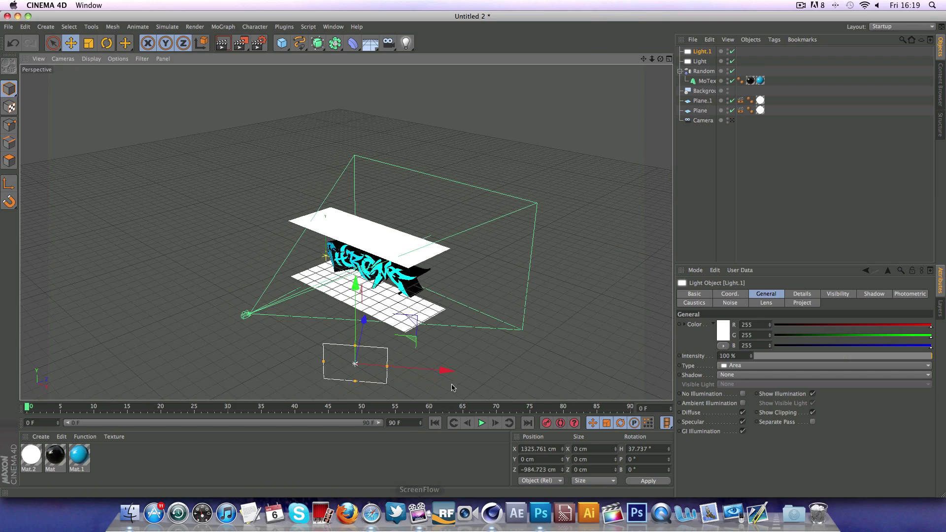
pyautogui.keyDown('ctrl'); pyautogui.moveTo(436, 373); pyautogui.dragTo(162, 237); pyautogui.keyUp('ctrl')
pyautogui.press('r')
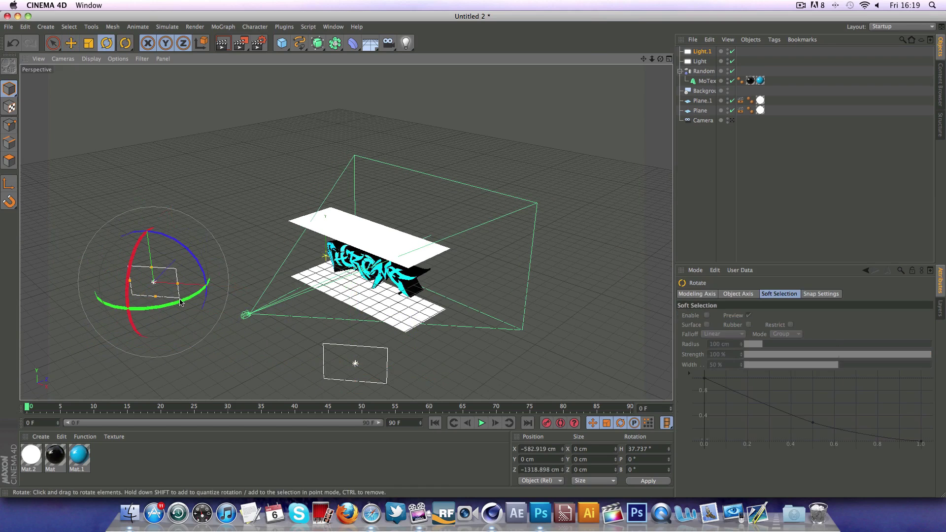
pyautogui.moveTo(163, 308); pyautogui.dragTo(121, 298)
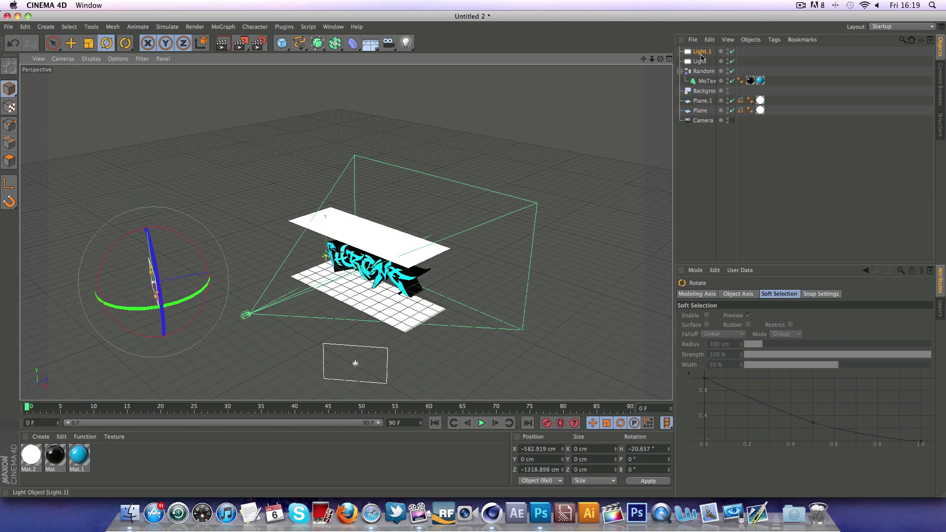
# In the Top view, reposition the left light to mirror the right one.
pyautogui.click(669, 59)
pyautogui.click(669, 59)
pyautogui.scroll(-5, 476, 213)
pyautogui.scroll(5, 476, 213)
pyautogui.click(792, 213)
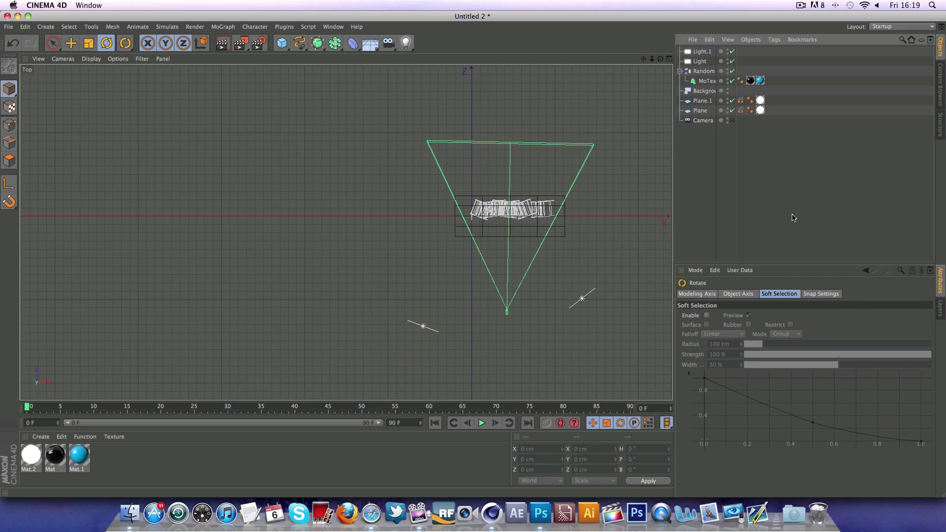
pyautogui.click(414, 320)
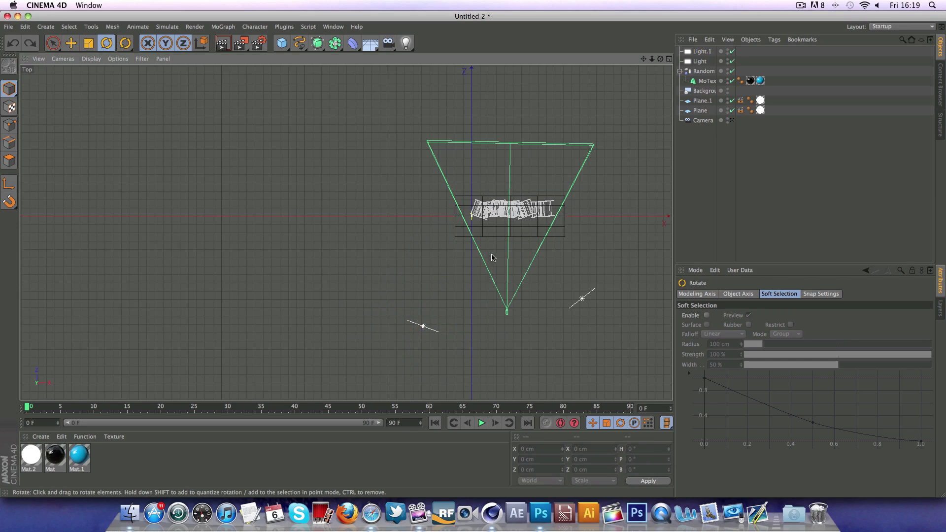
pyautogui.press('e')
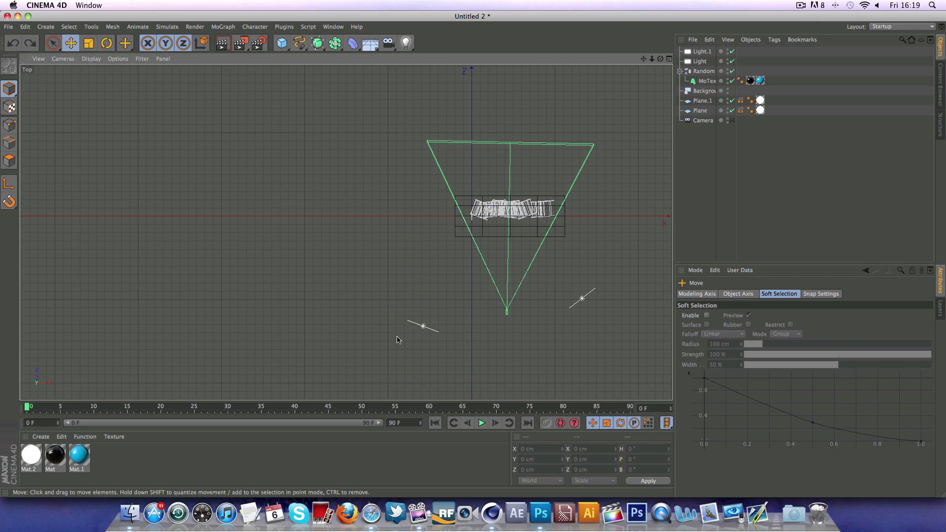
pyautogui.click(422, 328)
pyautogui.moveTo(423, 326); pyautogui.dragTo(434, 299)
pyautogui.click(829, 185)
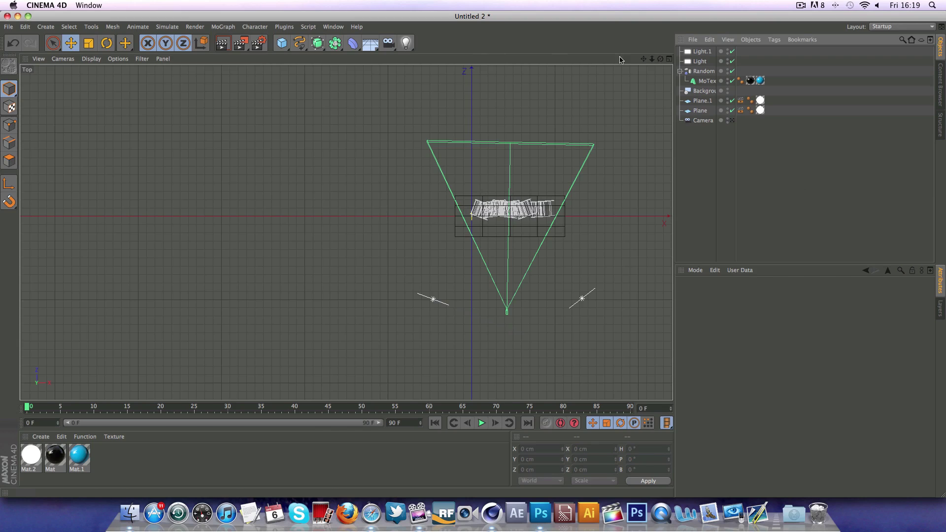
pyautogui.click(670, 59)
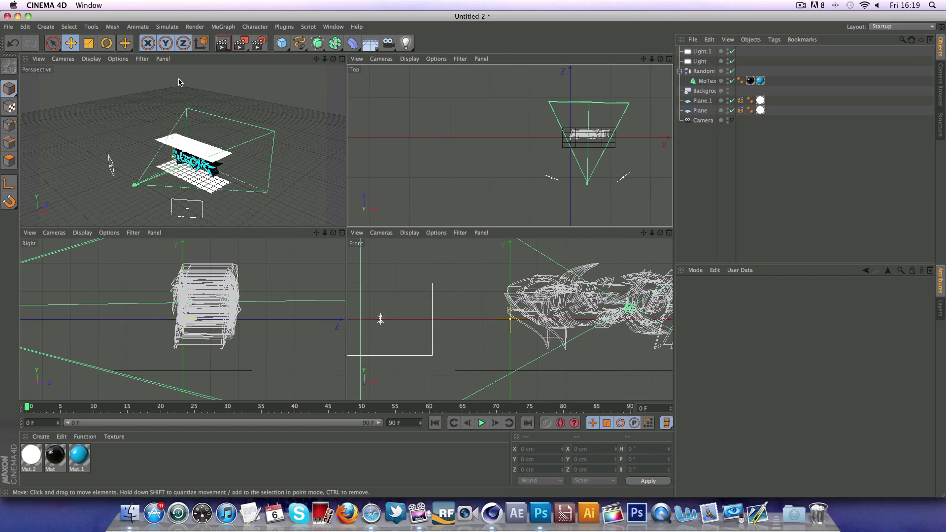
# Render the scene through the camera in a full-size view.
pyautogui.click(342, 59)
pyautogui.click(732, 120)
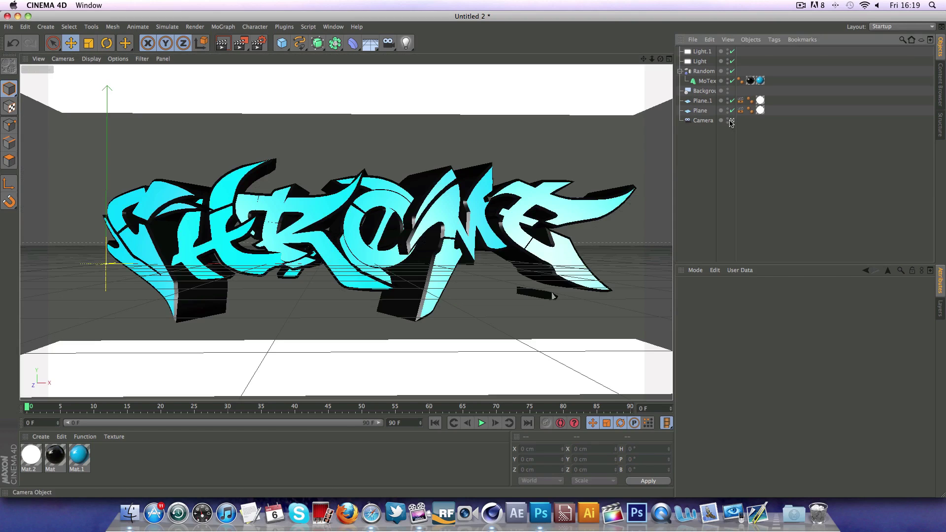
pyautogui.click(223, 42)
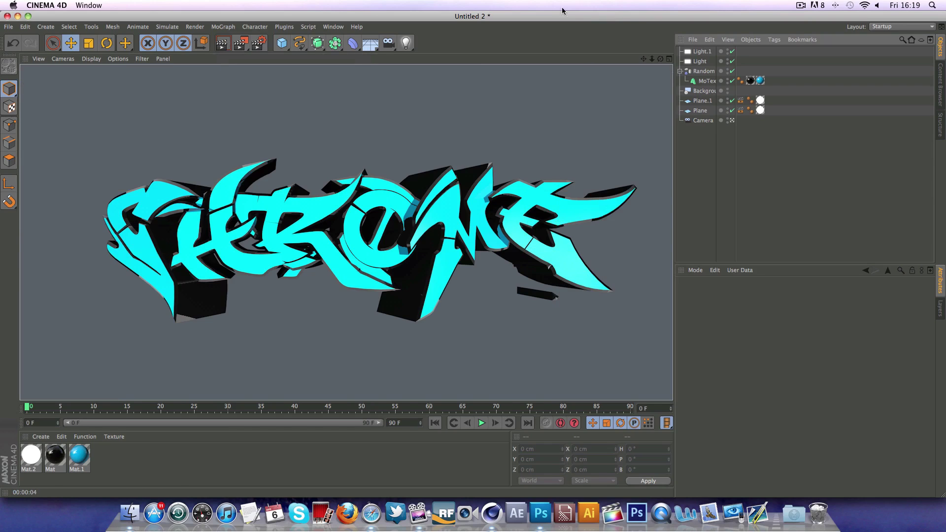
# Lower both lights' intensity to 33% and render the camera view again.
pyautogui.click(700, 61)
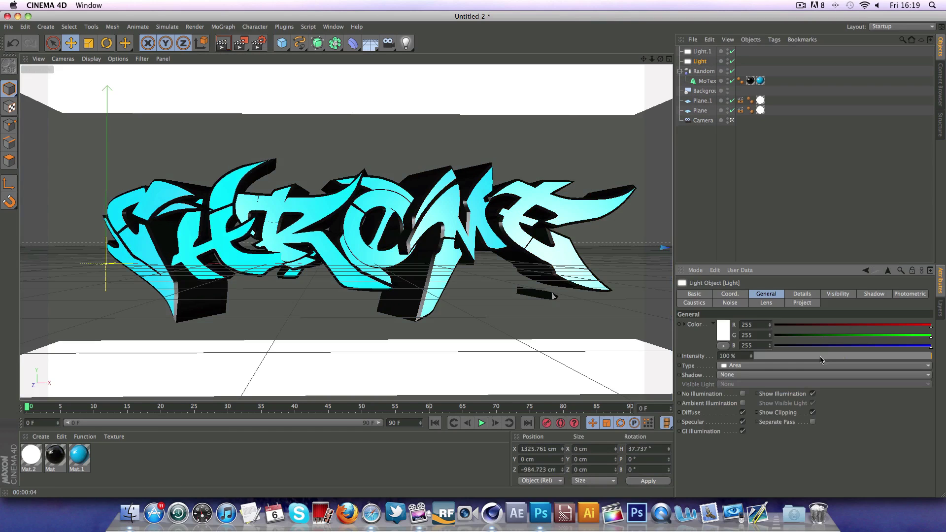
pyautogui.moveTo(821, 359); pyautogui.dragTo(813, 360)
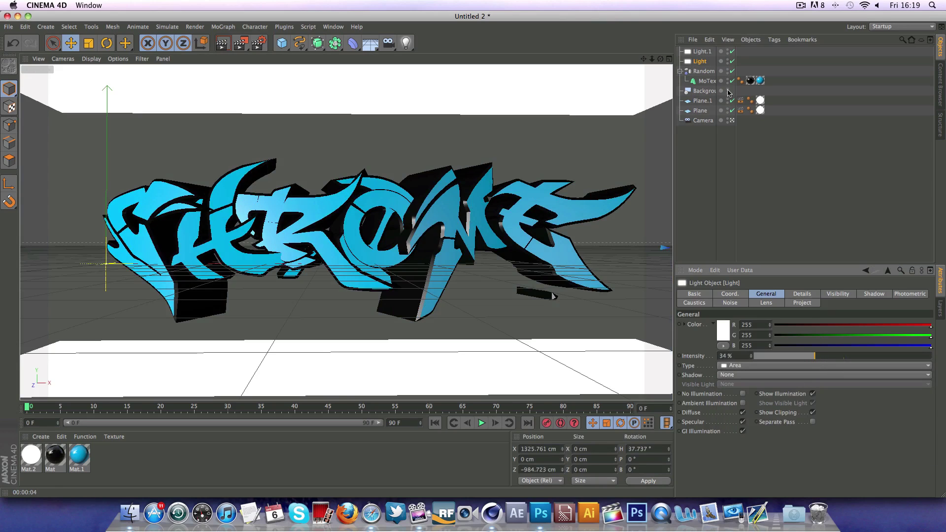
pyautogui.click(702, 52)
pyautogui.click(813, 356)
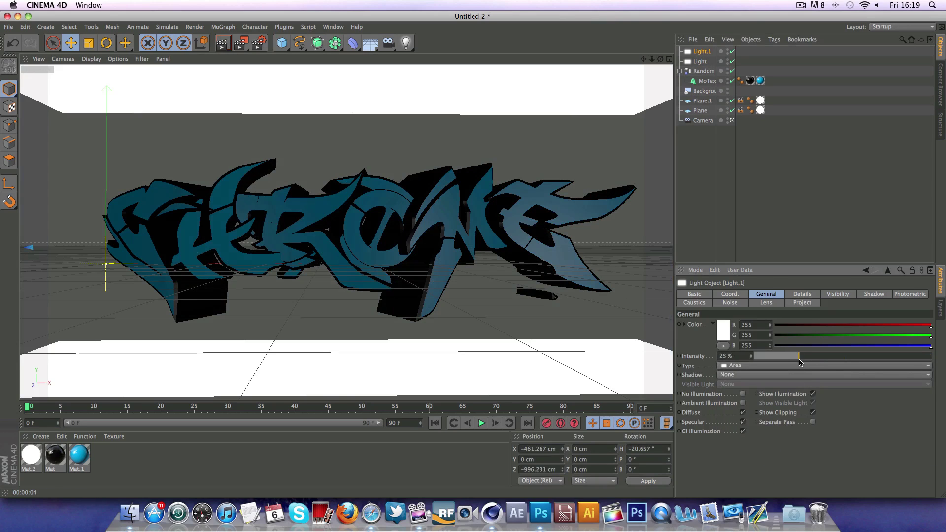
pyautogui.click(229, 46)
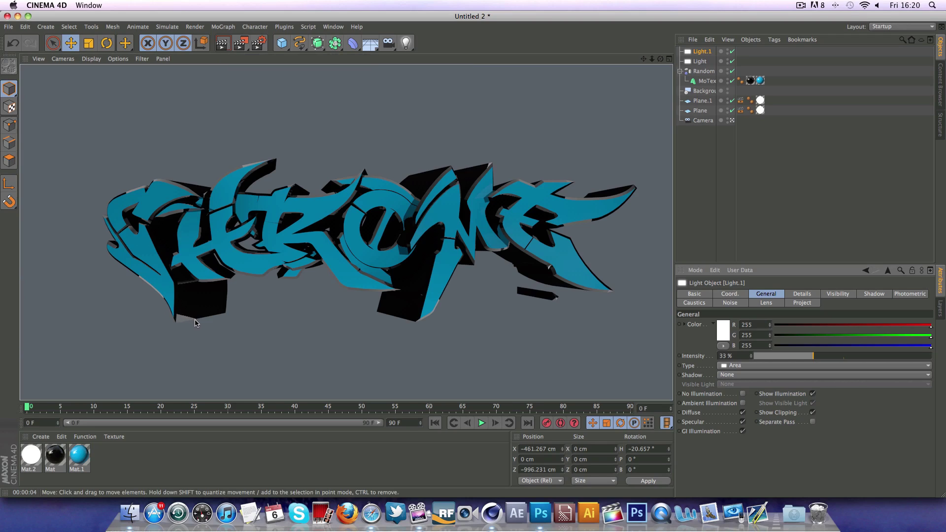
# Set anti-aliasing to Best with Min Level 2x2 and Max Level 4x4, then render the camera view.
pyautogui.click(195, 27)
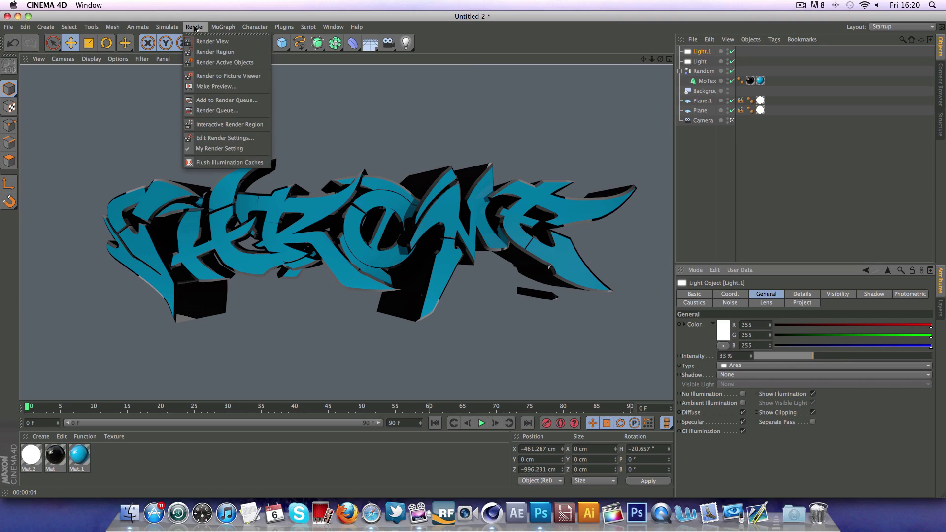
pyautogui.click(202, 140)
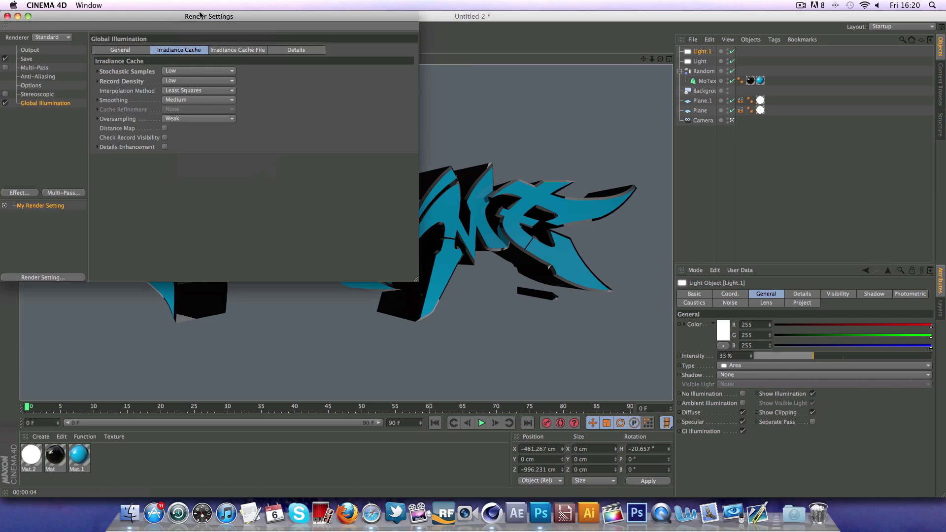
pyautogui.moveTo(201, 15); pyautogui.dragTo(249, 23)
pyautogui.click(233, 78)
pyautogui.click(233, 79)
pyautogui.click(87, 83)
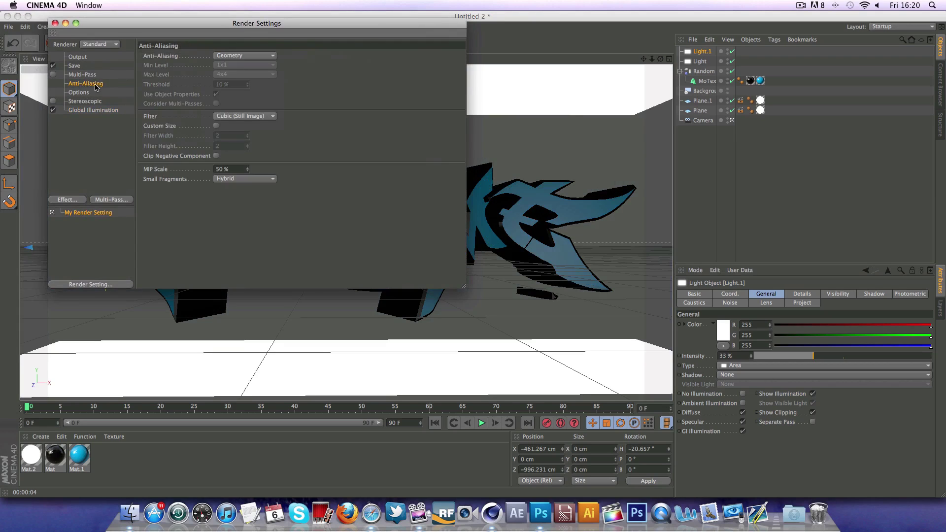
pyautogui.click(224, 55)
pyautogui.click(224, 85)
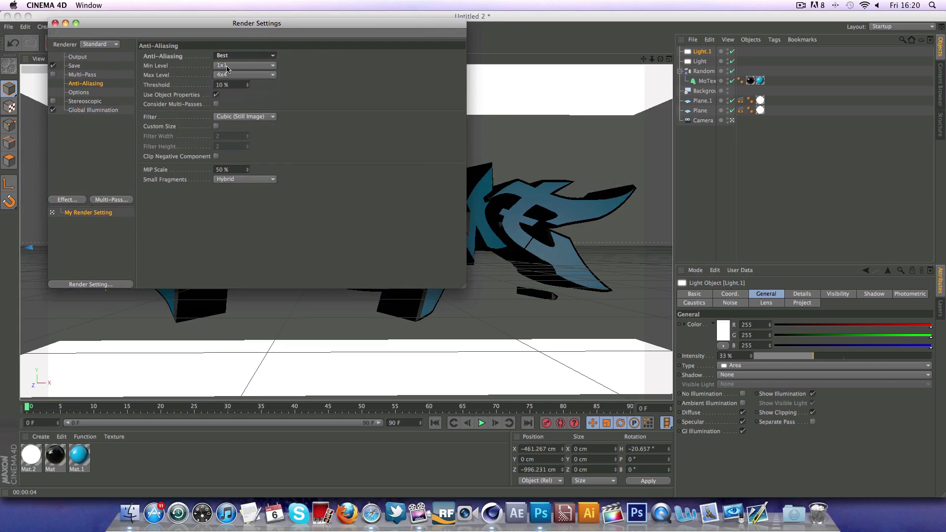
pyautogui.click(227, 65)
pyautogui.click(224, 86)
pyautogui.click(226, 75)
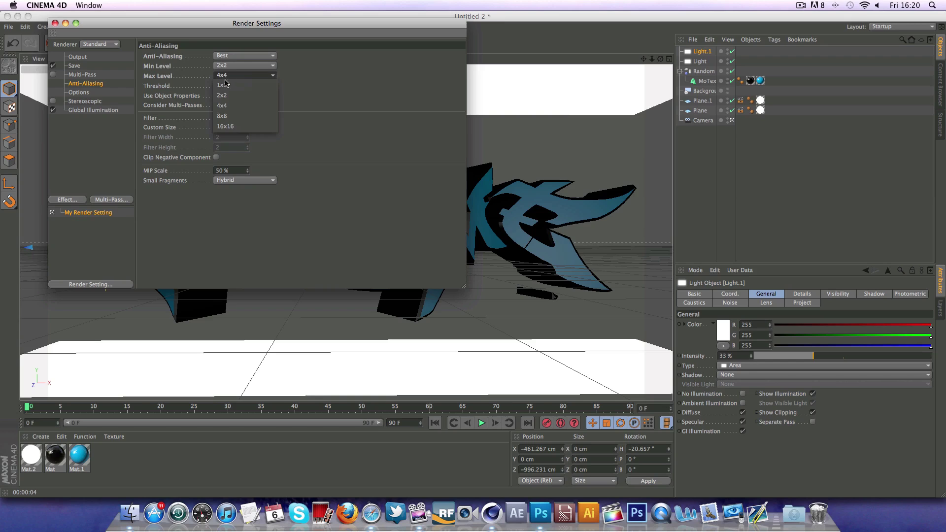
pyautogui.click(224, 106)
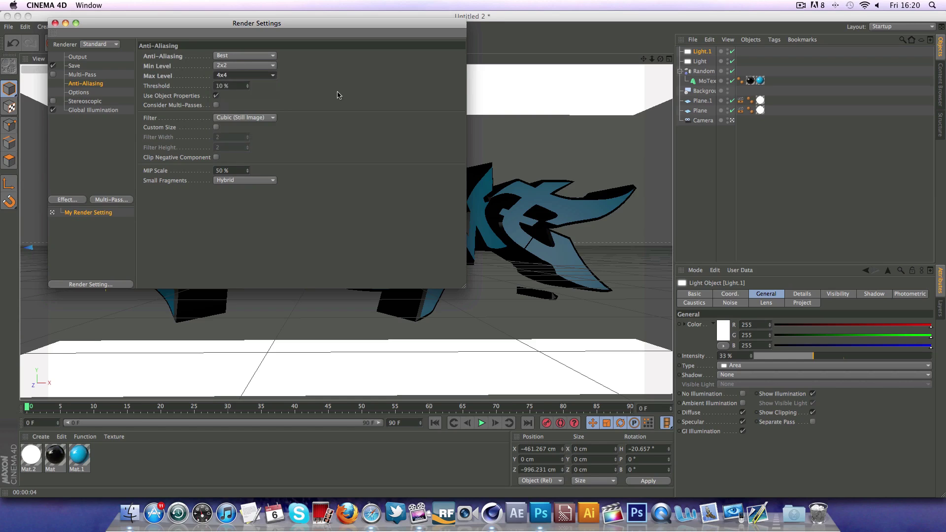
pyautogui.click(55, 23)
pyautogui.click(221, 46)
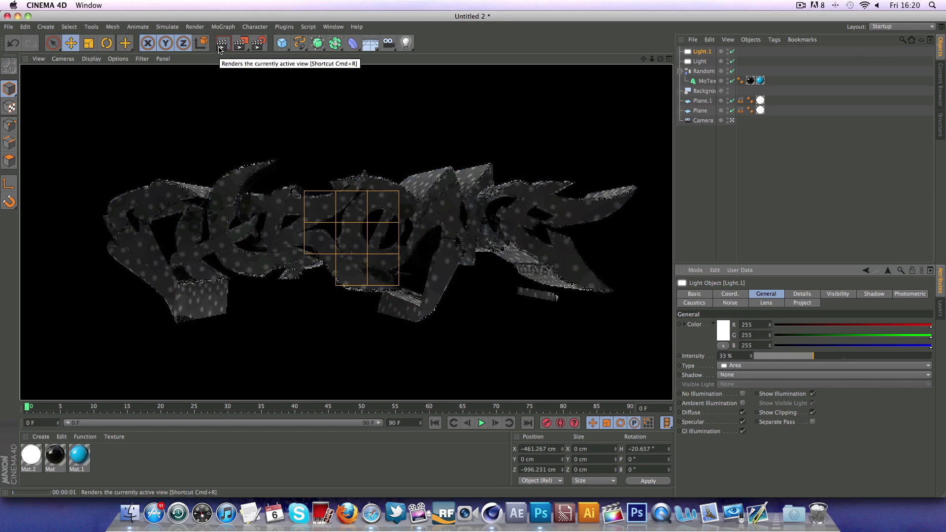